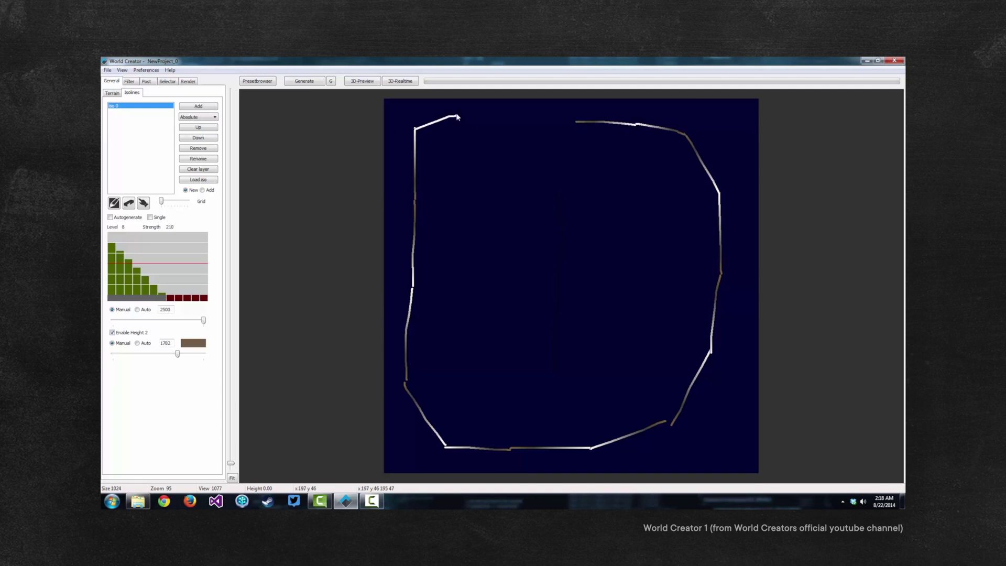
Close the outline's top gap at low height, then draw a bottom ridge isoline at about 1850.
{"action": "left_click_drag", "start_coordinate": [457, 118], "coordinate": [576, 123]}
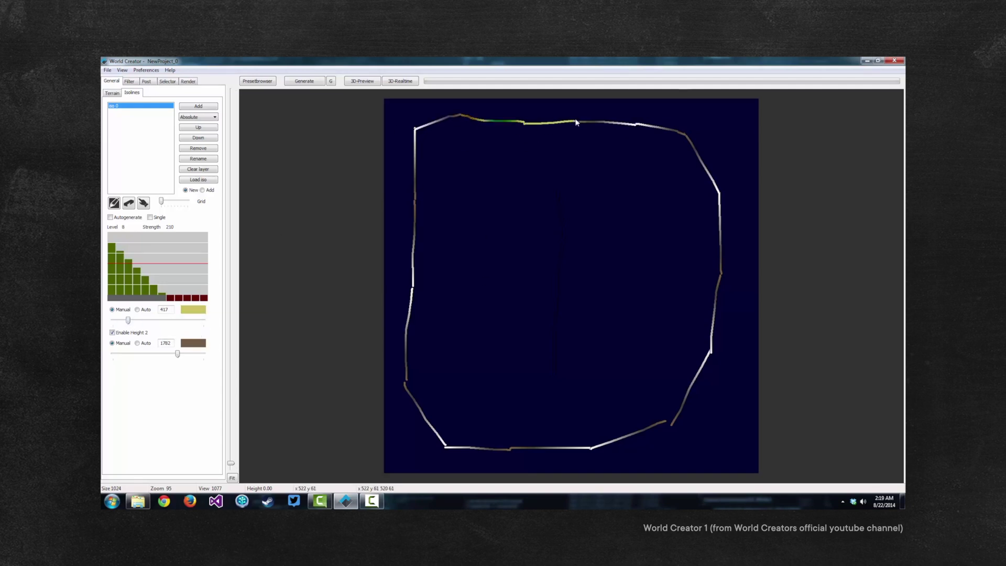
{"action": "mouse_move", "coordinate": [127, 320]}
{"action": "left_mouse_down"}
{"action": "mouse_move", "coordinate": [180, 323]}
{"action": "mouse_move", "coordinate": [140, 355]}
{"action": "mouse_move", "coordinate": [124, 356]}
{"action": "left_mouse_up"}
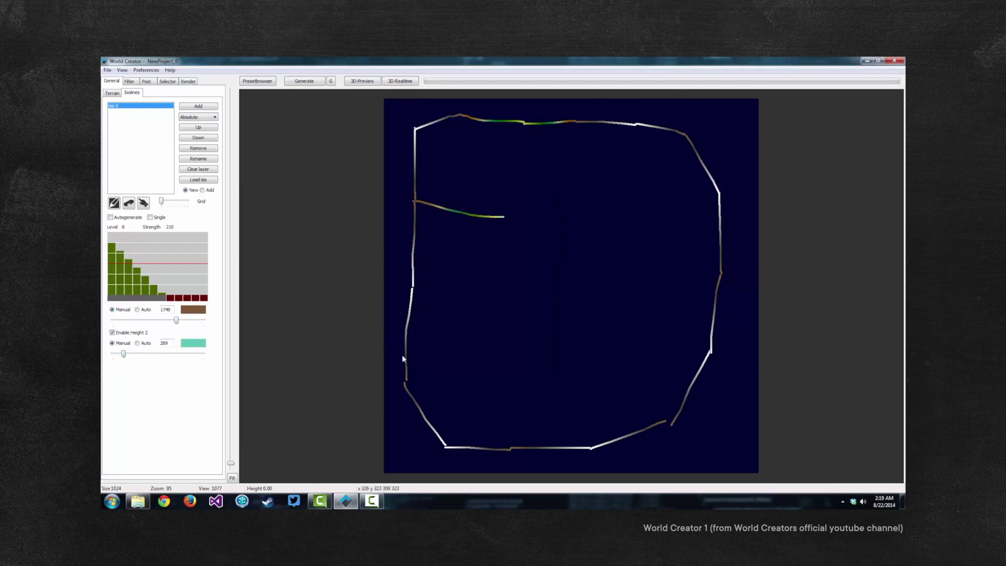
{"action": "left_click_drag", "start_coordinate": [512, 449], "coordinate": [525, 387]}
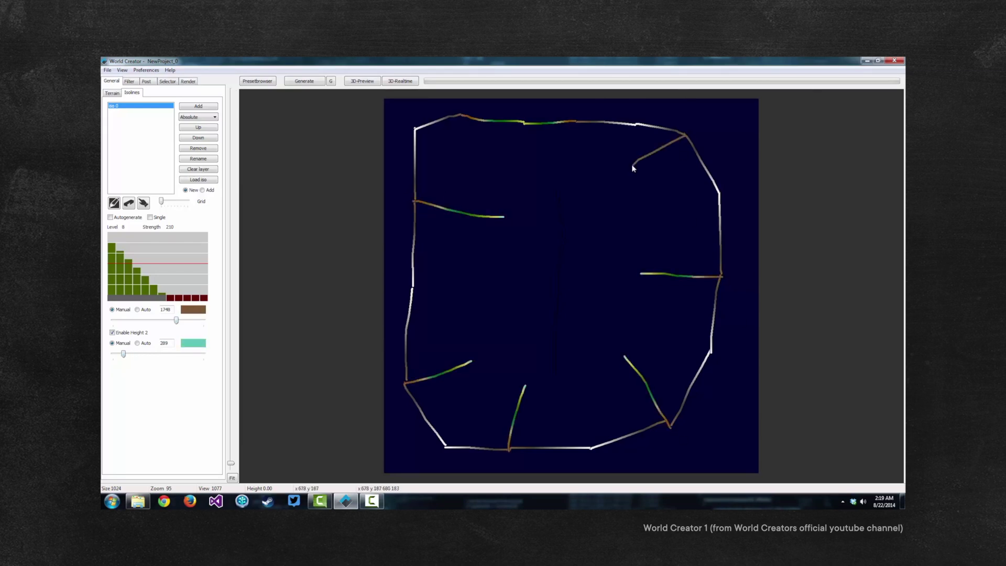
Draw more inward ridge isolines from the edges and corners at the maximum height of 2500.
{"action": "left_click_drag", "start_coordinate": [176, 320], "coordinate": [205, 320]}
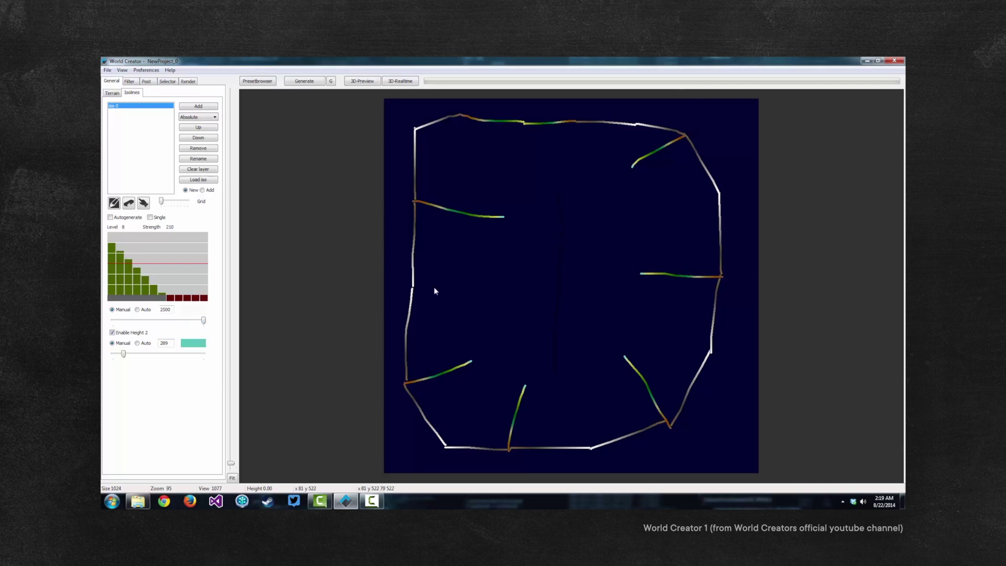
{"action": "left_click_drag", "start_coordinate": [413, 289], "coordinate": [531, 289]}
{"action": "left_click_drag", "start_coordinate": [710, 353], "coordinate": [611, 301]}
{"action": "left_click_drag", "start_coordinate": [591, 447], "coordinate": [573, 355]}
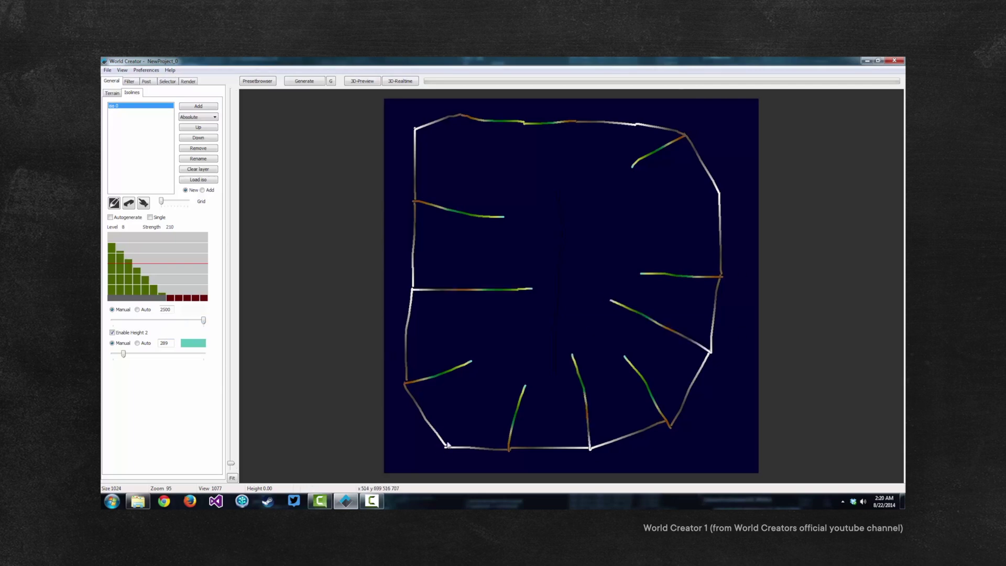
{"action": "left_click_drag", "start_coordinate": [446, 446], "coordinate": [514, 351]}
{"action": "left_click_drag", "start_coordinate": [719, 194], "coordinate": [606, 227]}
{"action": "left_click_drag", "start_coordinate": [637, 124], "coordinate": [584, 166]}
{"action": "left_click_drag", "start_coordinate": [415, 129], "coordinate": [505, 170]}
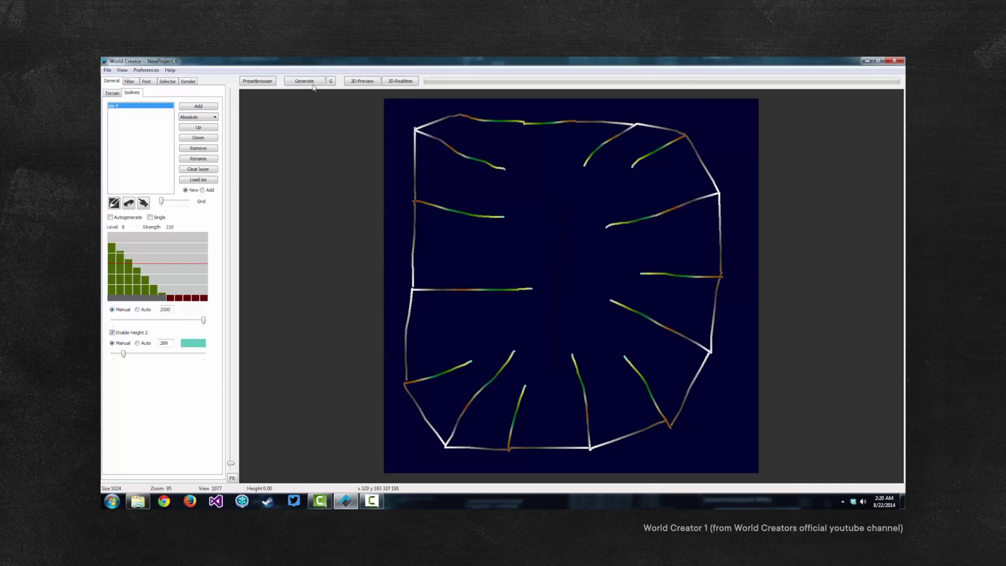
Generate the terrain with the first noise level at full strength, then regenerate from iso 0 for a deeper valley.
{"action": "left_click", "coordinate": [313, 84]}
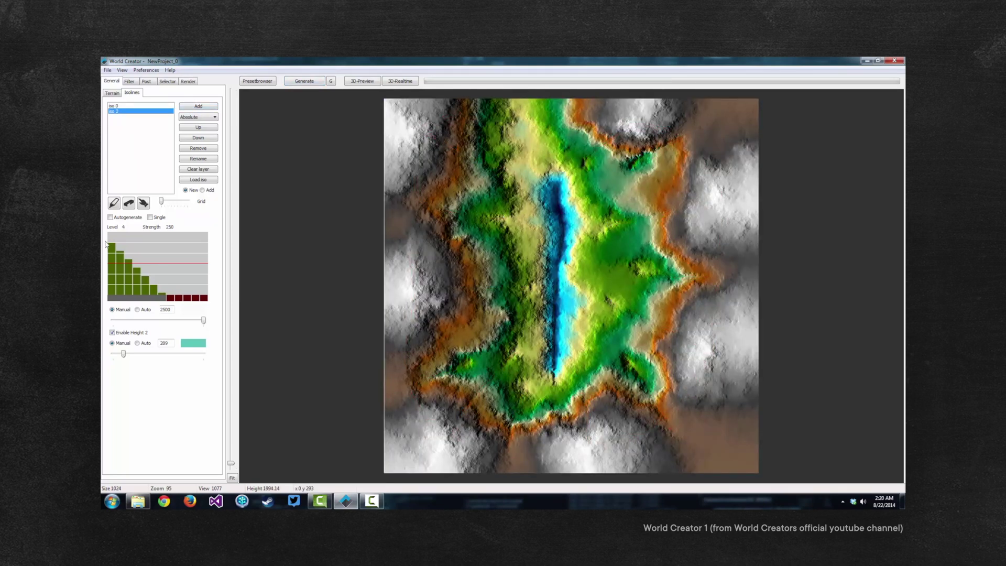
{"action": "left_click_drag", "start_coordinate": [111, 234], "coordinate": [139, 305]}
{"action": "left_click", "coordinate": [126, 107]}
{"action": "left_click", "coordinate": [304, 80]}
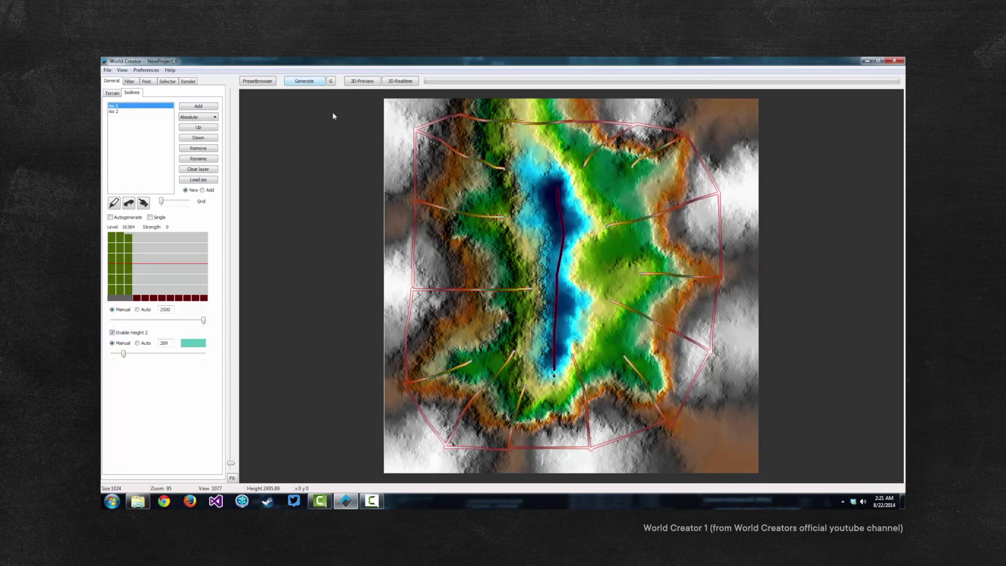
{"action": "left_click", "coordinate": [125, 111]}
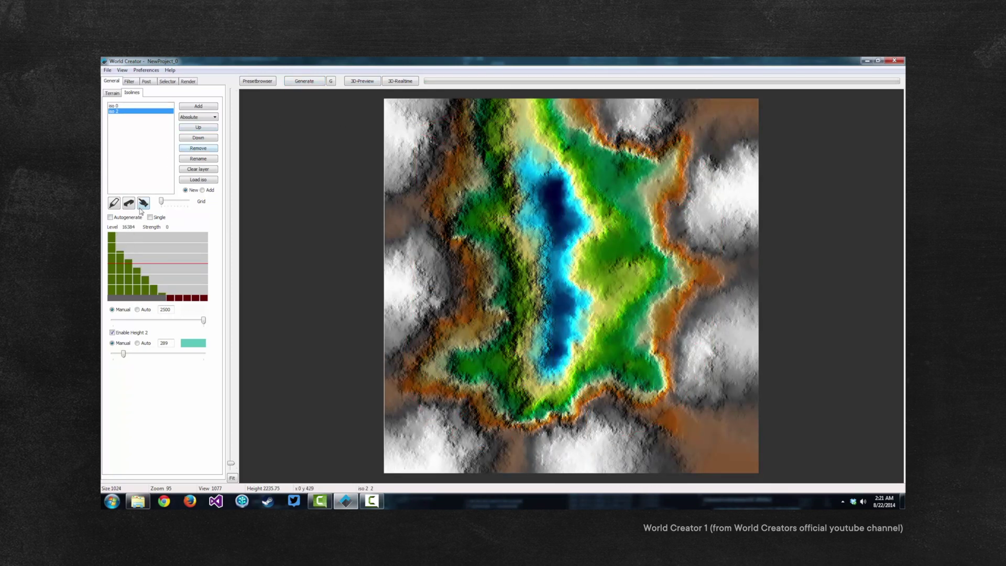
{"action": "left_click", "coordinate": [114, 203]}
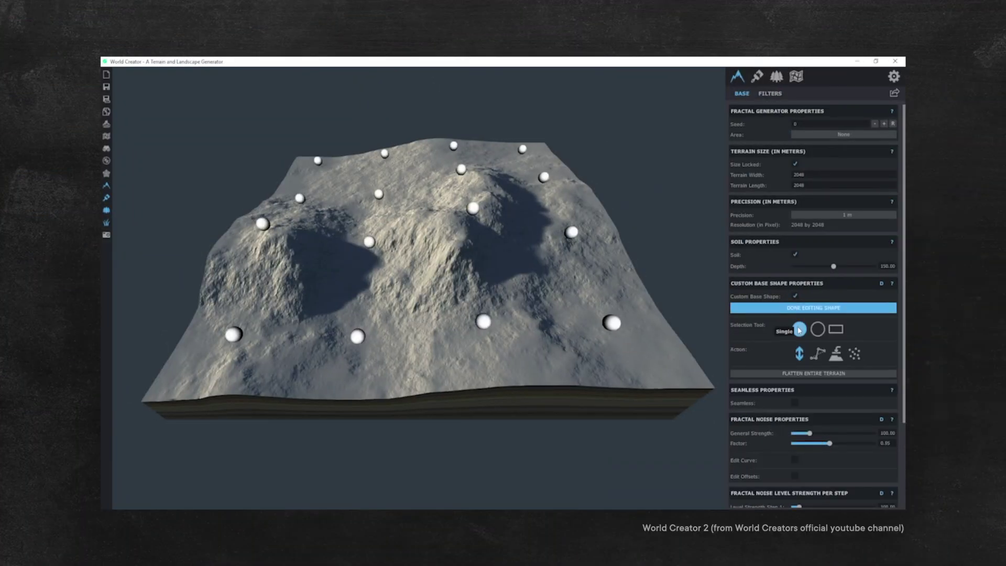
Lower the terrain at a central sphere, reshape around the left sphere, and raise two more spheres.
{"action": "left_click", "coordinate": [473, 208]}
{"action": "left_click_drag", "start_coordinate": [471, 222], "coordinate": [467, 265]}
{"action": "left_click", "coordinate": [261, 218]}
{"action": "left_click_drag", "start_coordinate": [260, 218], "coordinate": [269, 264]}
{"action": "left_click_drag", "start_coordinate": [375, 192], "coordinate": [374, 183]}
{"action": "left_click_drag", "start_coordinate": [458, 176], "coordinate": [457, 168]}
Raise the back-left and right spheres, then push down the front, right and front-left spheres.
{"action": "left_click", "coordinate": [315, 164]}
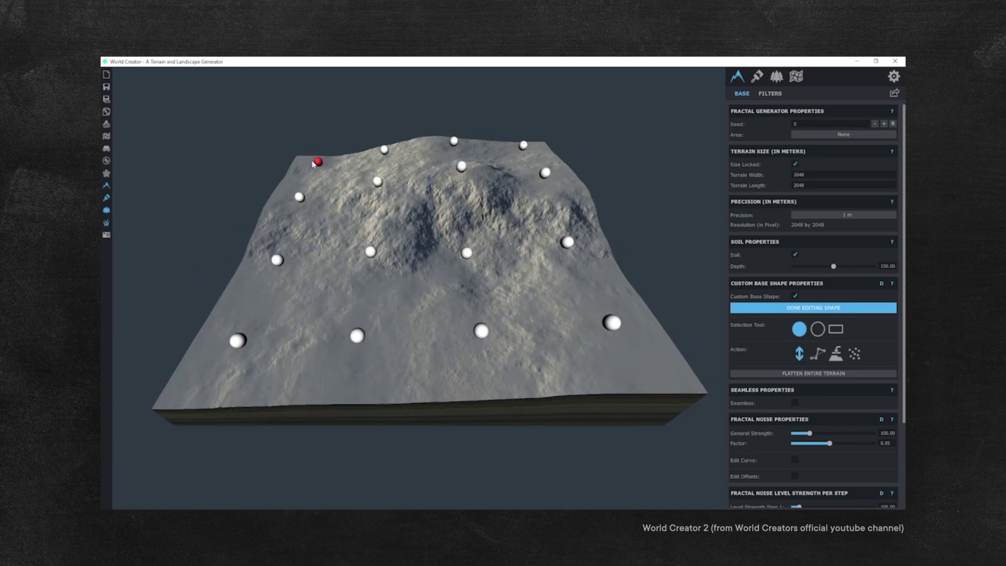
{"action": "left_click_drag", "start_coordinate": [313, 164], "coordinate": [312, 143]}
{"action": "left_click", "coordinate": [567, 241]}
{"action": "left_click_drag", "start_coordinate": [568, 240], "coordinate": [571, 233]}
{"action": "left_click", "coordinate": [484, 332]}
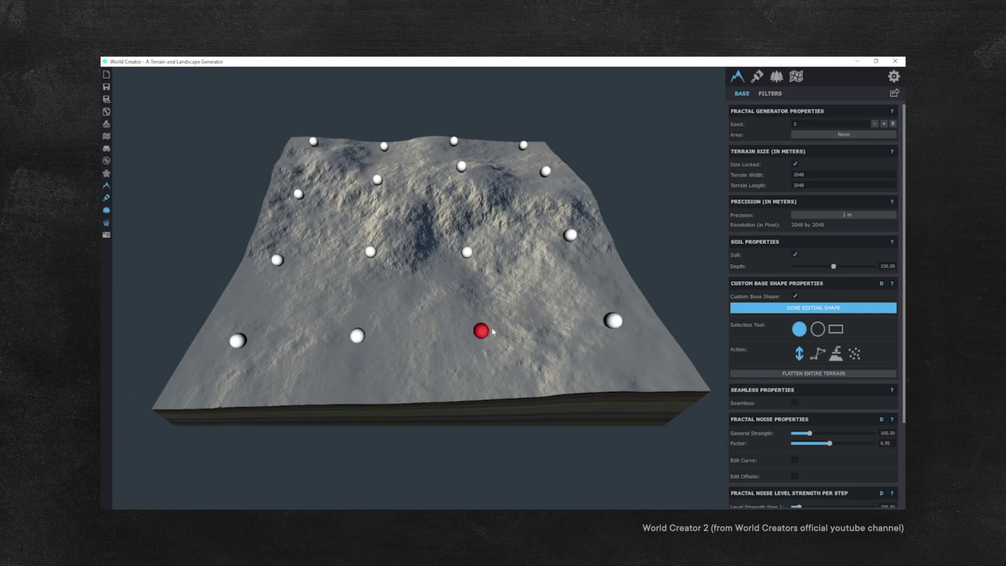
{"action": "left_click_drag", "start_coordinate": [492, 331], "coordinate": [489, 339]}
{"action": "left_click", "coordinate": [613, 321]}
{"action": "left_click_drag", "start_coordinate": [614, 322], "coordinate": [617, 335]}
{"action": "left_click", "coordinate": [358, 336]}
{"action": "left_click_drag", "start_coordinate": [358, 336], "coordinate": [382, 338]}
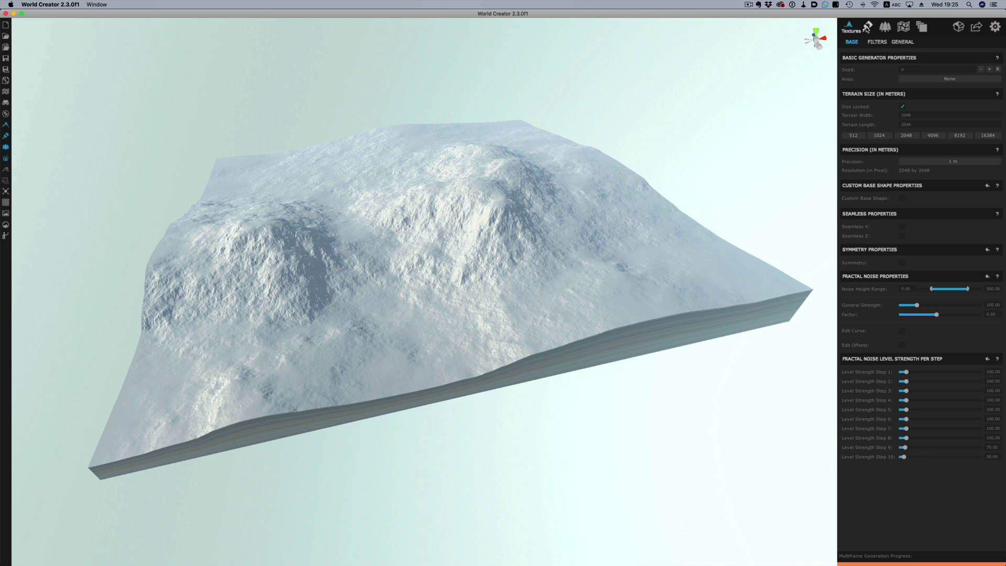
{"action": "left_click", "coordinate": [977, 28]}
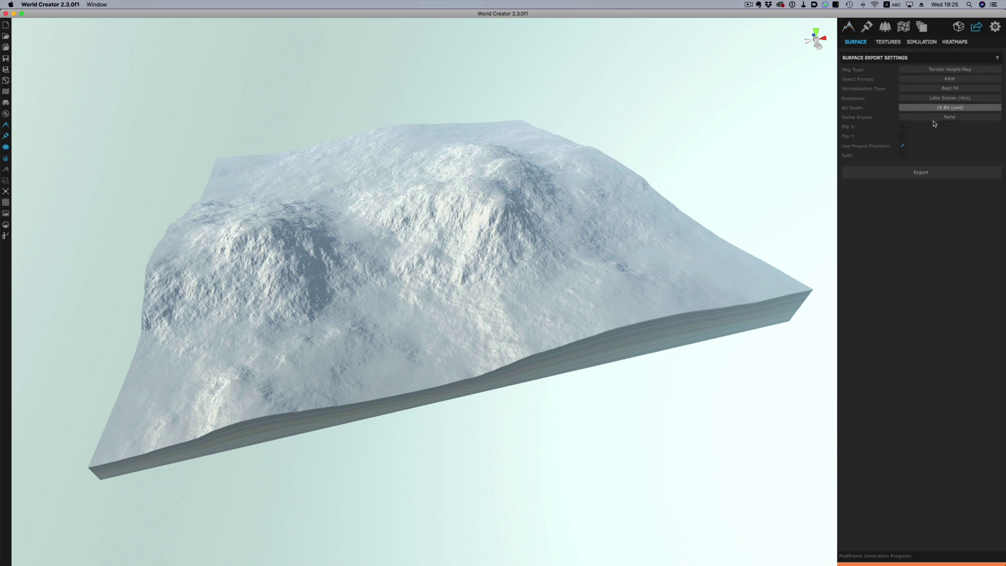
{"action": "left_click", "coordinate": [886, 28]}
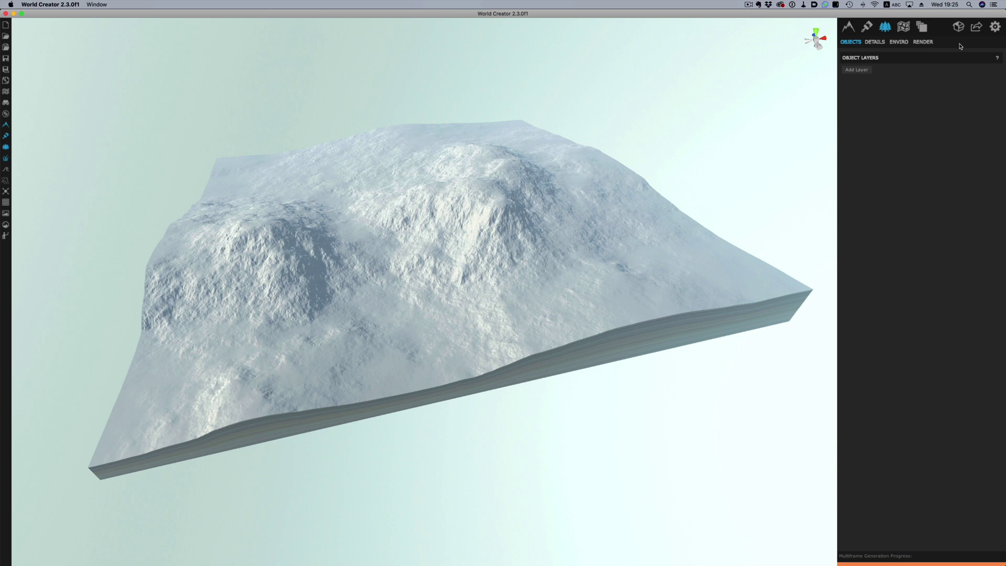
{"action": "left_click", "coordinate": [923, 28]}
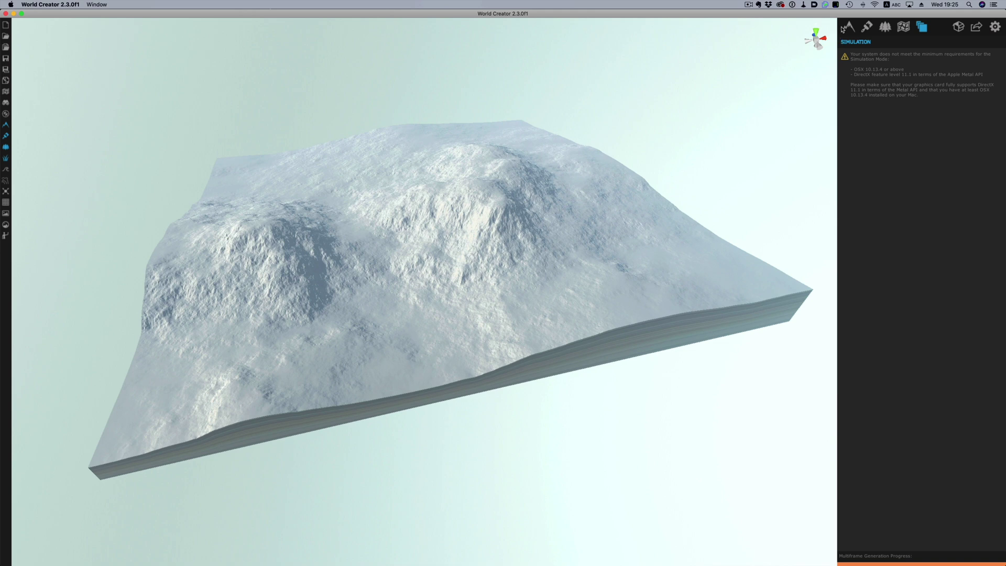
{"action": "left_click", "coordinate": [846, 28]}
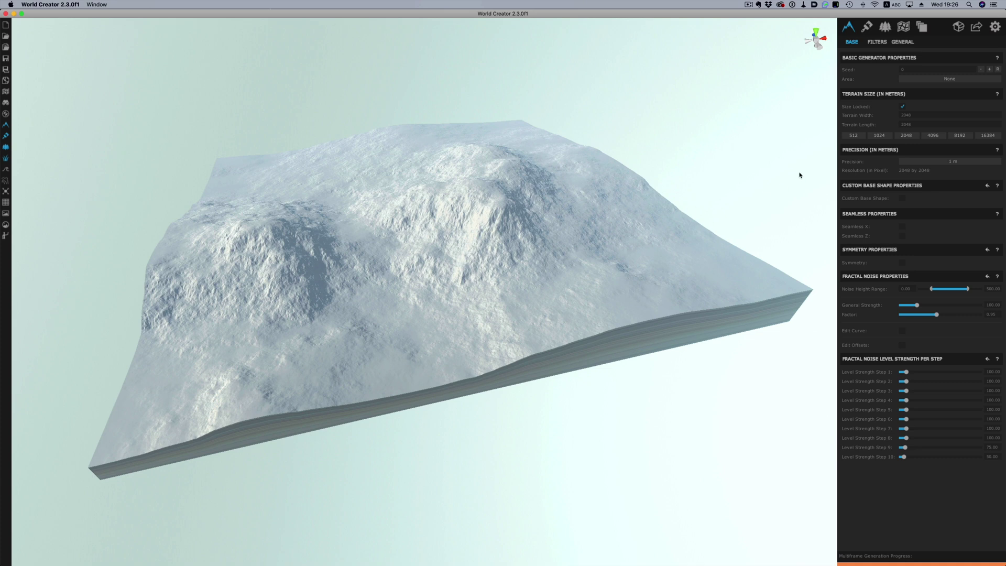
Choose the 2048 terrain size preset and turn on Seamless X tiling.
{"action": "left_click", "coordinate": [905, 135]}
{"action": "left_click", "coordinate": [903, 227]}
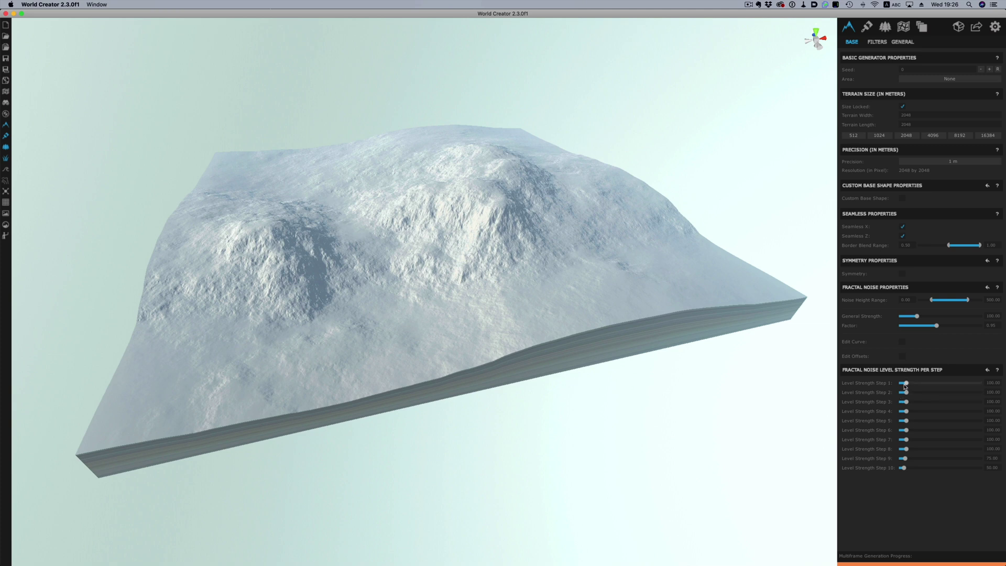
Zero out the fractal noise level strengths, with Step 4 at 0 and Step 1 at 165.
{"action": "left_click_drag", "start_coordinate": [905, 384], "coordinate": [913, 383]}
{"action": "left_click", "coordinate": [994, 411]}
{"action": "type", "text": "0"}
{"action": "key", "text": "Return"}
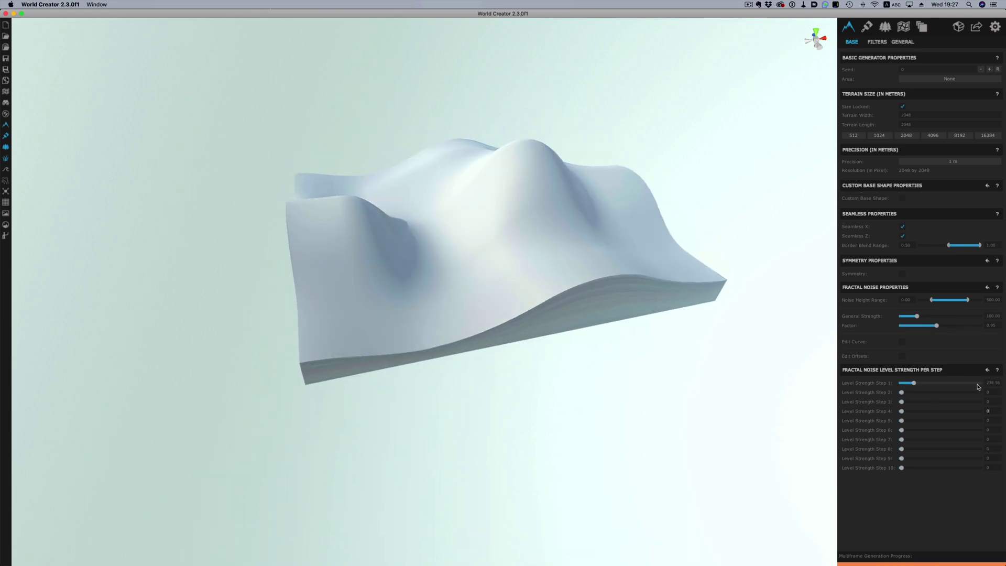
{"action": "left_click", "coordinate": [989, 384]}
{"action": "type", "text": "165"}
{"action": "key", "text": "Return"}
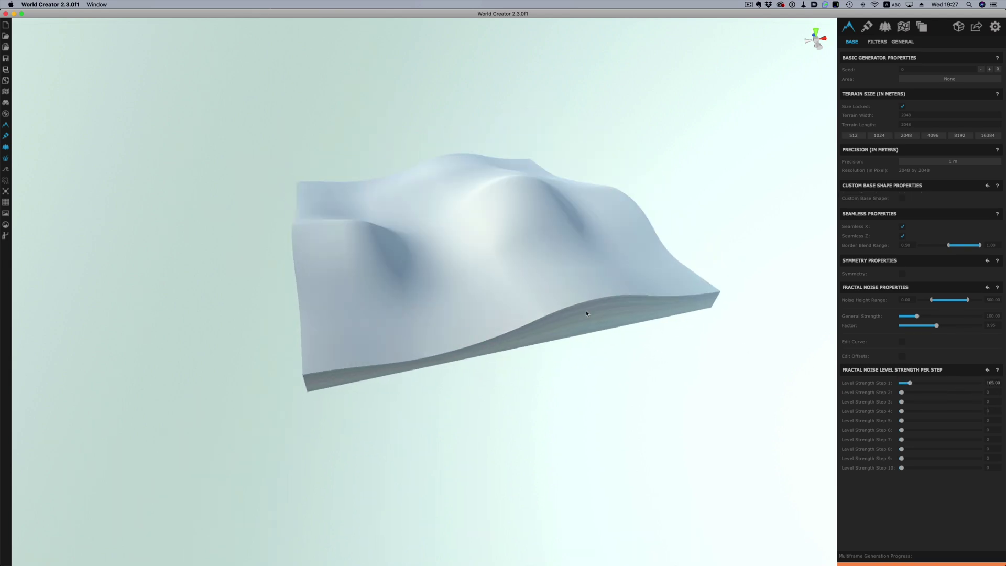
Raise fractal noise Level Strength Step 2 to 60 for taller peaks.
{"action": "middle_click_drag", "start_coordinate": [587, 314], "coordinate": [479, 258]}
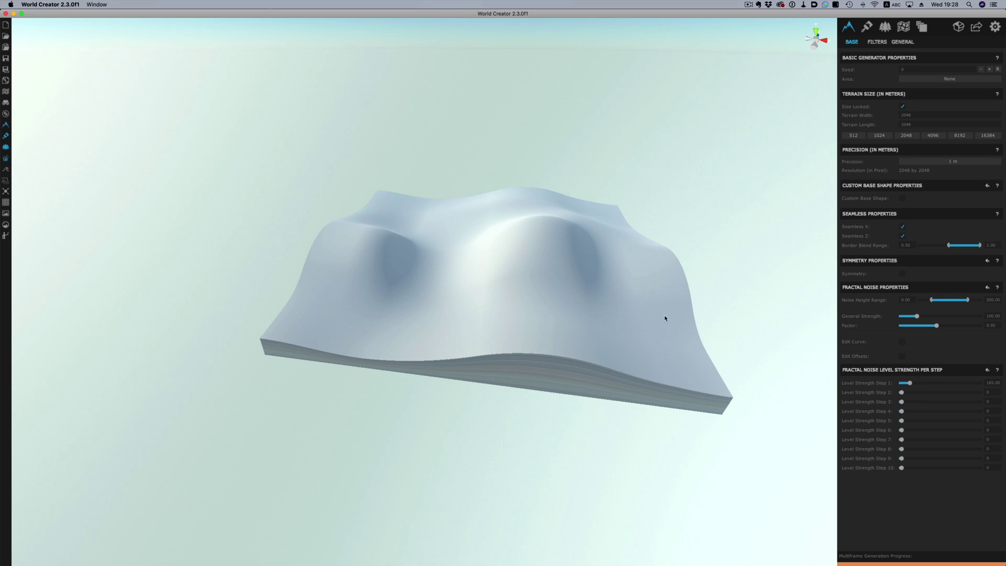
{"action": "middle_click_drag", "start_coordinate": [528, 272], "coordinate": [470, 252]}
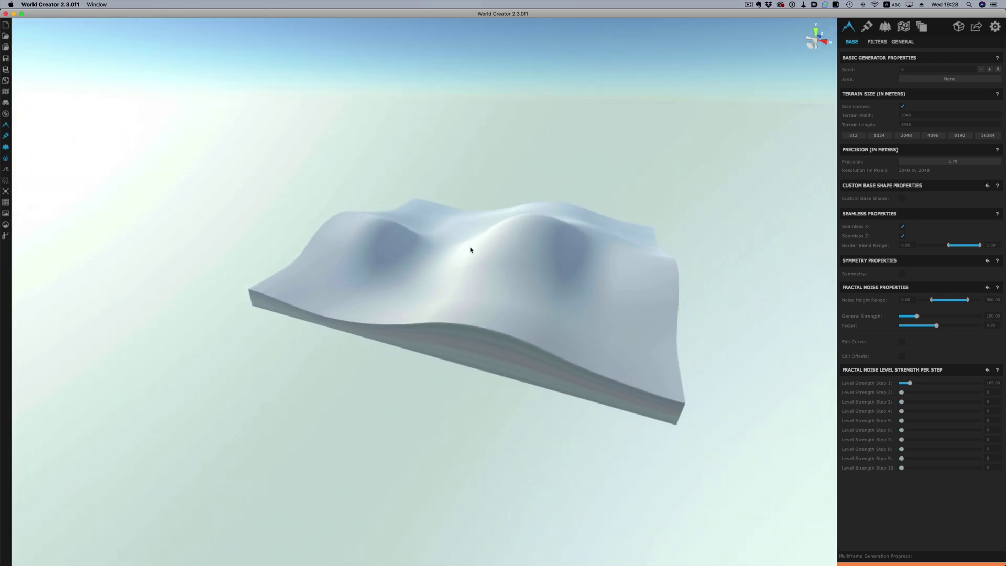
{"action": "left_click_drag", "start_coordinate": [901, 392], "coordinate": [916, 392]}
{"action": "type", "text": "60"}
{"action": "key", "text": "Return"}
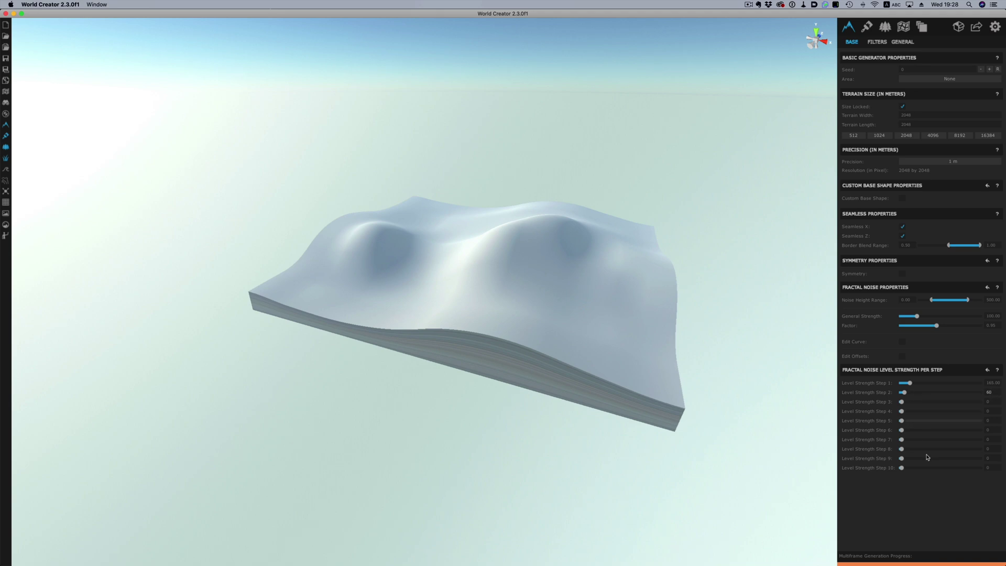
Set fractal noise Level Strength Steps 9 and 10 to zero.
{"action": "scroll", "coordinate": [571, 333], "scroll_direction": "up", "scroll_amount": 2}
{"action": "scroll", "coordinate": [571, 333], "scroll_direction": "up", "scroll_amount": 3}
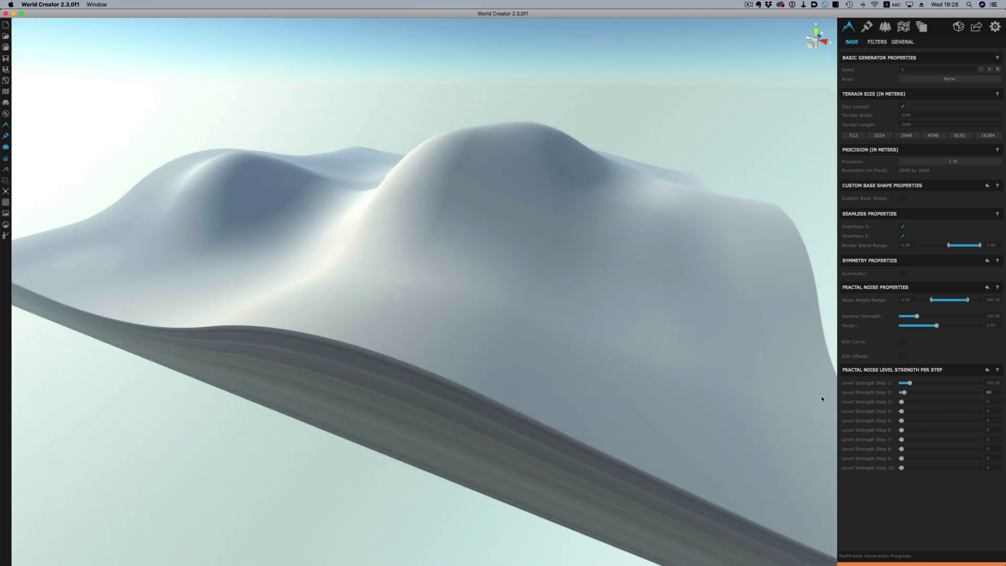
{"action": "left_click_drag", "start_coordinate": [901, 458], "coordinate": [947, 469]}
{"action": "left_click", "coordinate": [903, 459]}
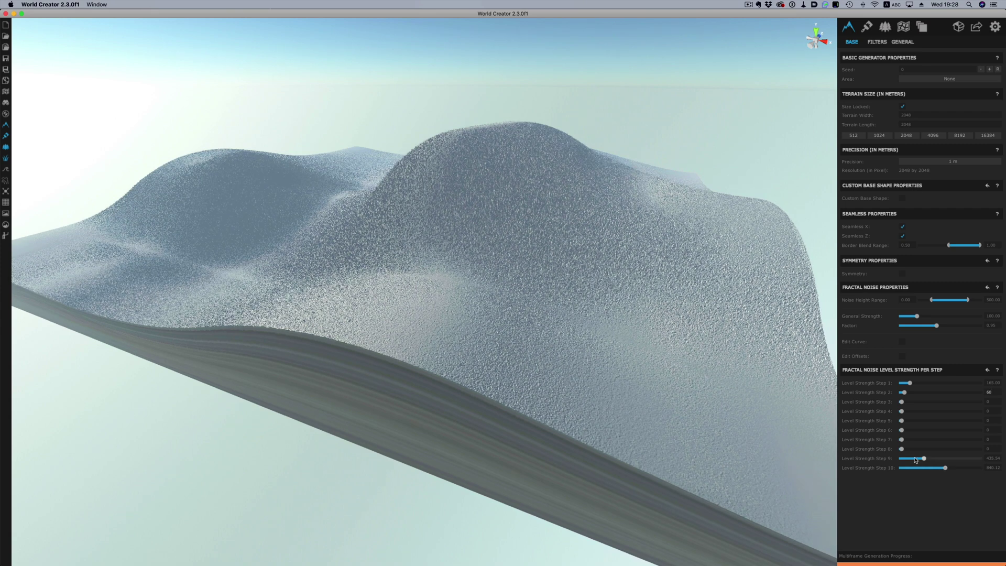
{"action": "left_click", "coordinate": [902, 459]}
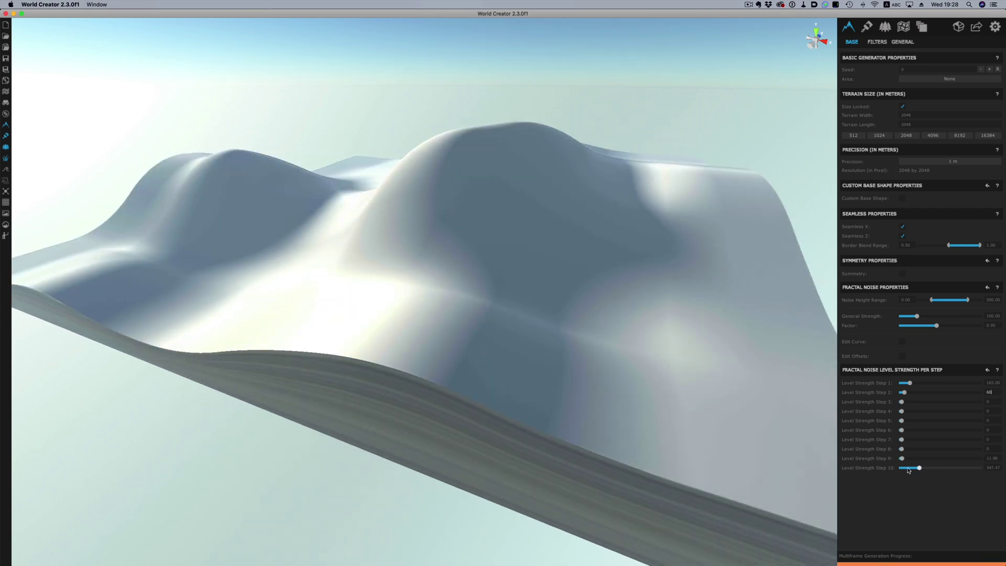
{"action": "left_click_drag", "start_coordinate": [945, 468], "coordinate": [902, 468]}
{"action": "left_click", "coordinate": [816, 39]}
{"action": "scroll", "coordinate": [505, 282], "scroll_direction": "up", "scroll_amount": 3}
Raise noise level strength Steps 3–10 to 80, 40, 57, 59, ~32, ~40 and ~80, then open Filters.
{"action": "left_click", "coordinate": [906, 402]}
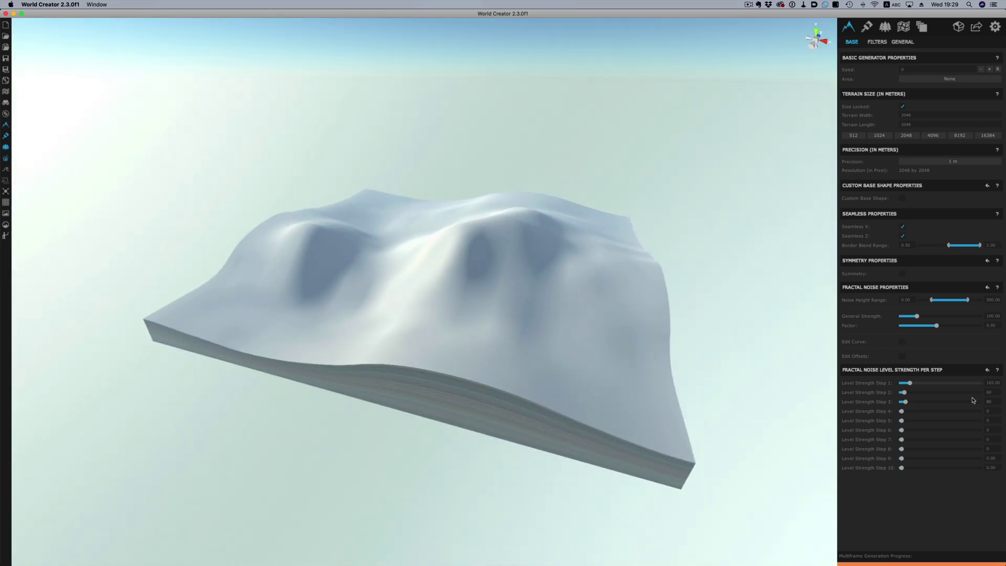
{"action": "left_click", "coordinate": [902, 412]}
{"action": "left_click", "coordinate": [903, 421]}
{"action": "left_click", "coordinate": [904, 430]}
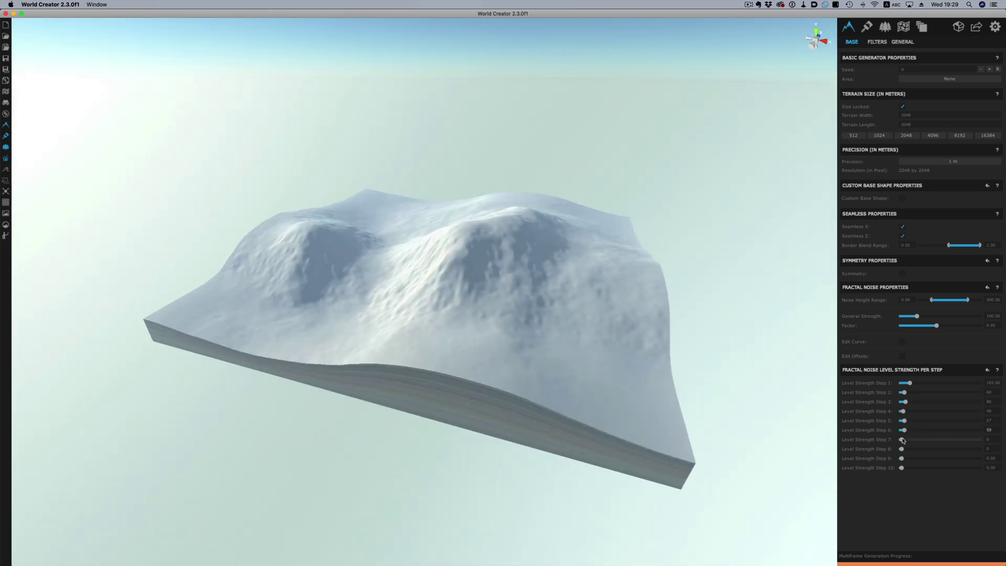
{"action": "left_click", "coordinate": [903, 449]}
{"action": "left_click", "coordinate": [902, 459]}
{"action": "left_click", "coordinate": [905, 468]}
{"action": "left_click", "coordinate": [908, 469]}
{"action": "left_click", "coordinate": [874, 43]}
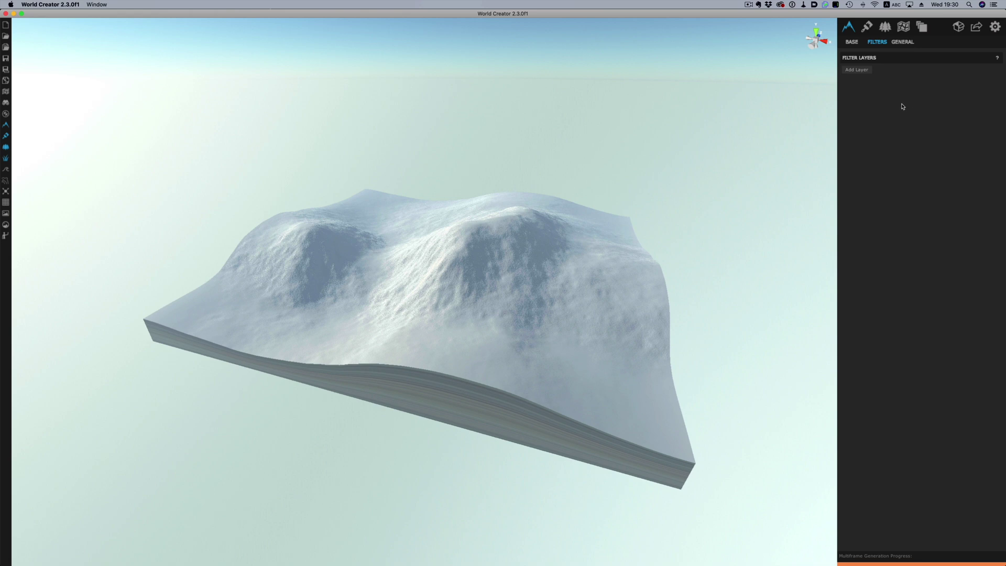
Create a new filter layer and preview Flatten, Invert Height, Voronoi Border and Smooth Ridges filters.
{"action": "left_click", "coordinate": [859, 74]}
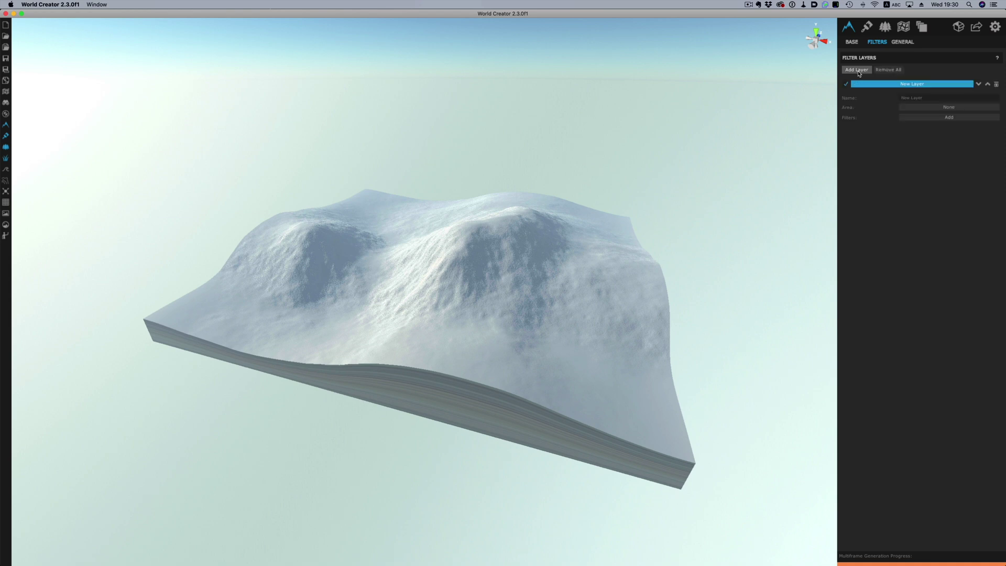
{"action": "left_click", "coordinate": [941, 119]}
{"action": "left_click", "coordinate": [889, 132]}
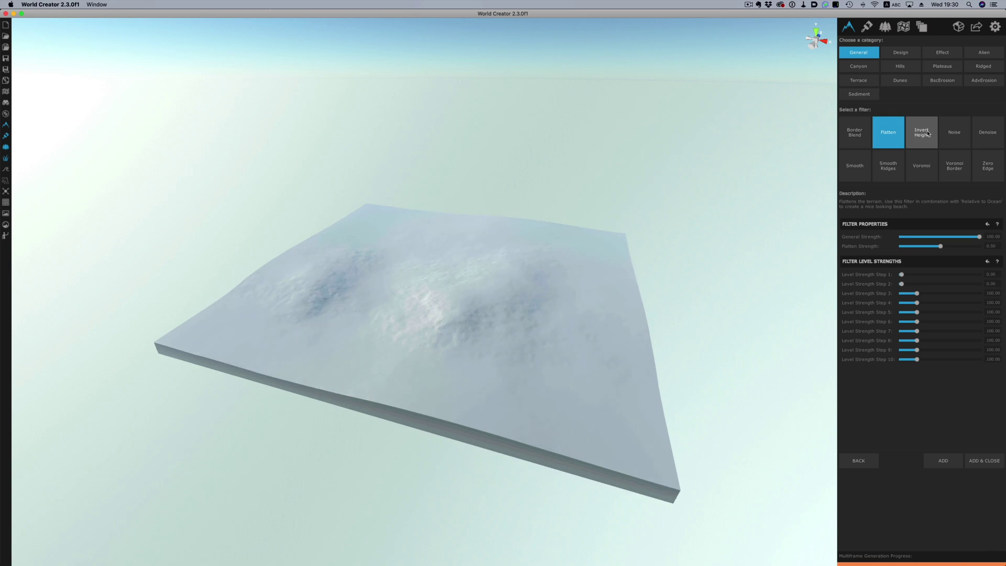
{"action": "left_click", "coordinate": [928, 133]}
{"action": "left_click", "coordinate": [955, 166]}
{"action": "left_click", "coordinate": [889, 172]}
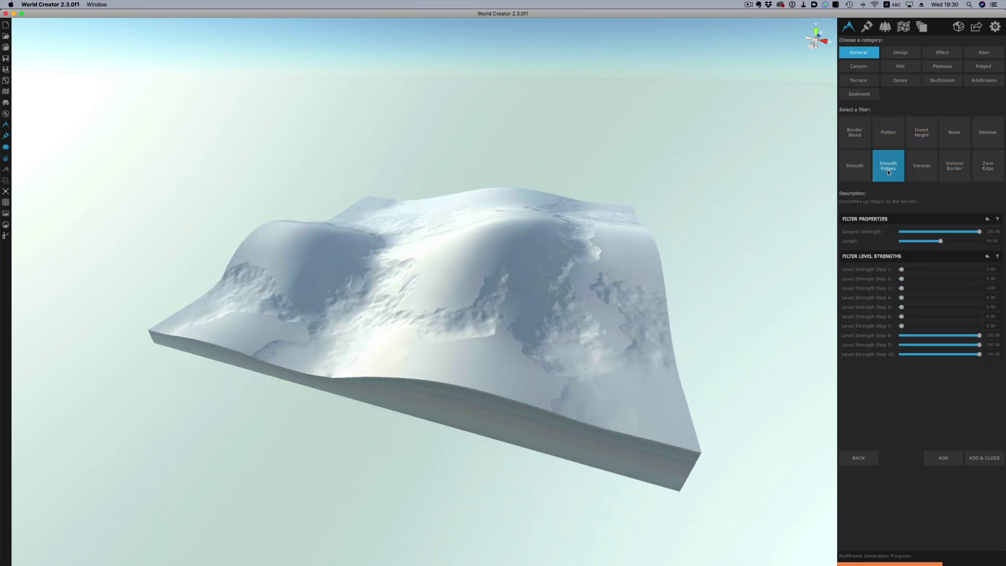
Browse the Alien and Canyon filters, then preview Plateaus > Rocky Plateaus with a boosted low level strength.
{"action": "left_click", "coordinate": [984, 52]}
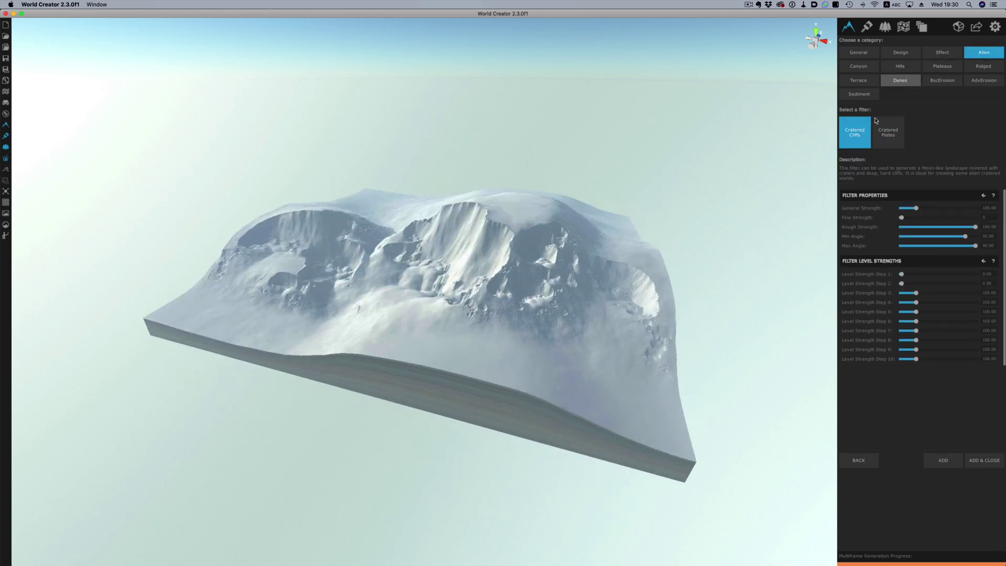
{"action": "left_click", "coordinate": [858, 66]}
{"action": "left_click", "coordinate": [900, 138]}
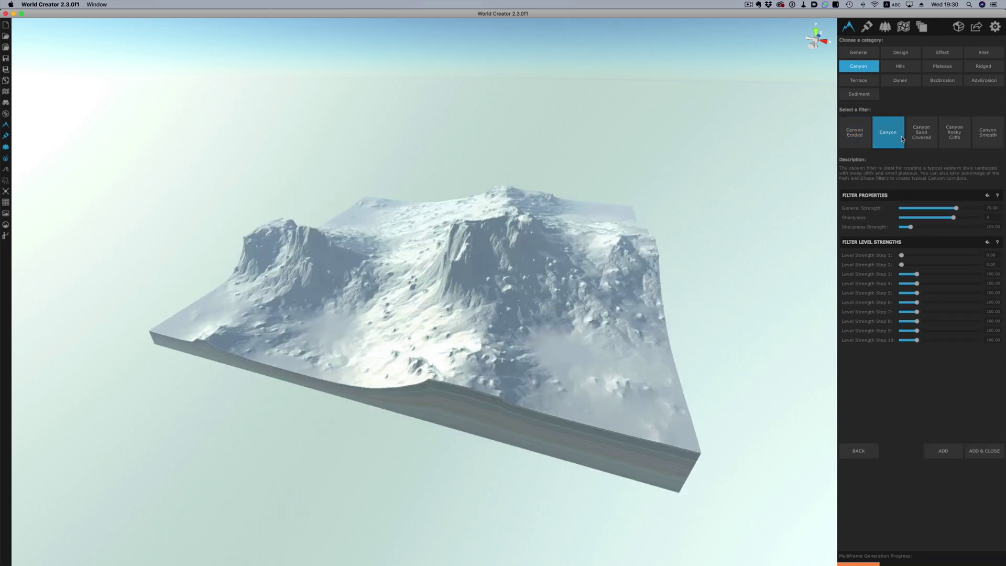
{"action": "left_click", "coordinate": [922, 134]}
{"action": "left_click", "coordinate": [942, 66]}
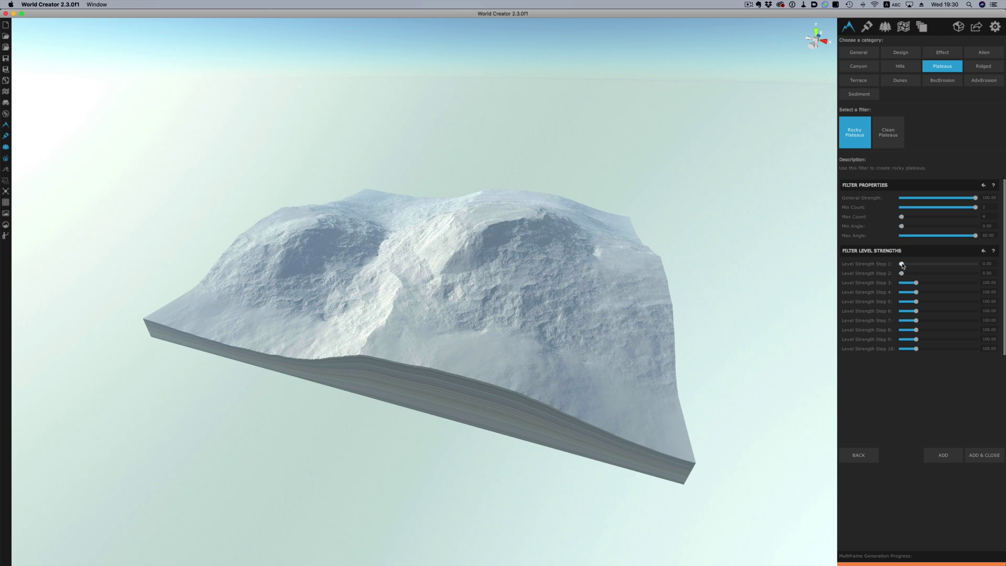
{"action": "left_click_drag", "start_coordinate": [902, 266], "coordinate": [930, 283]}
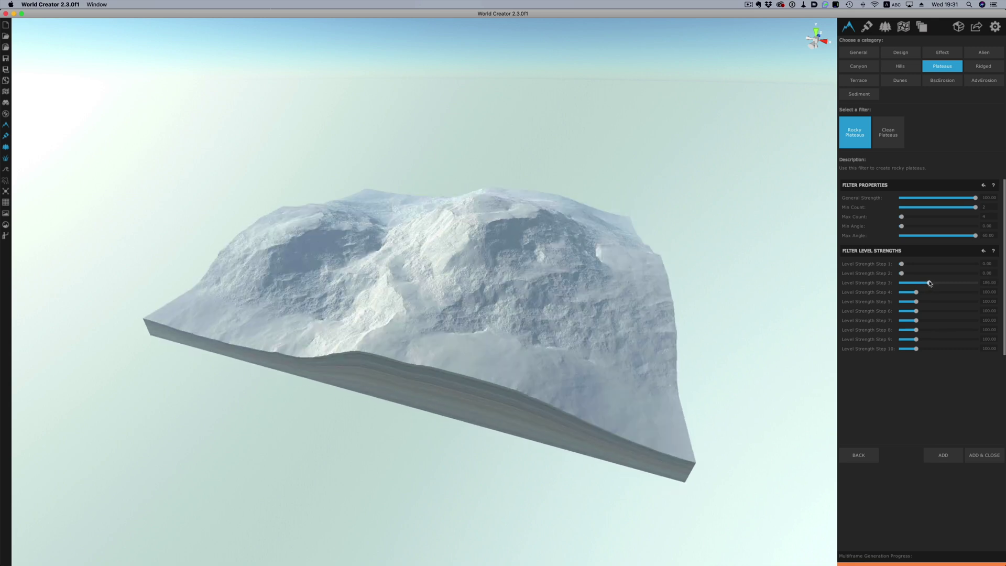
Apply Rocky Plateaus to the new filter layer and view the terrain side-on.
{"action": "left_click", "coordinate": [985, 456]}
{"action": "left_click_drag", "start_coordinate": [509, 236], "coordinate": [690, 224]}
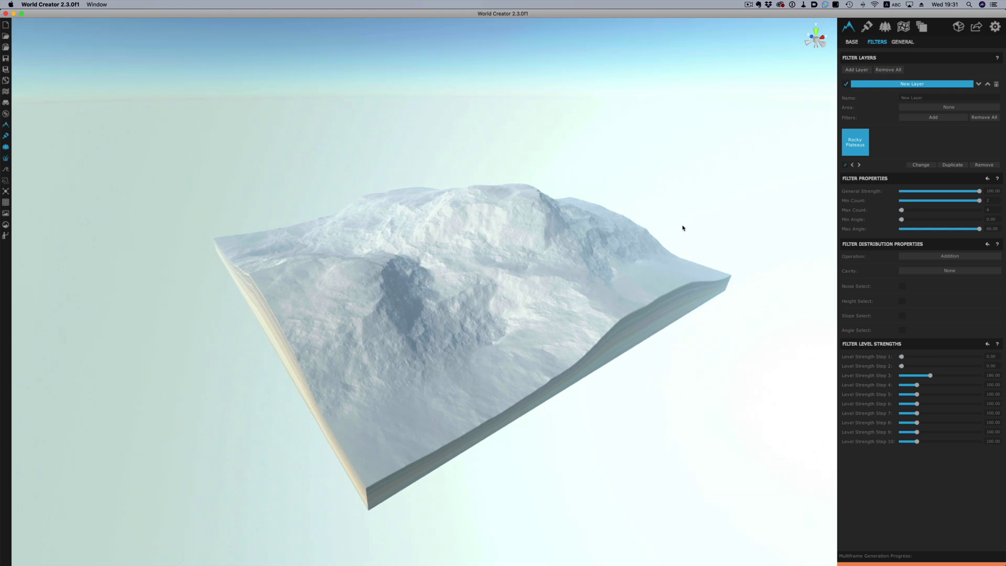
{"action": "left_click_drag", "start_coordinate": [483, 263], "coordinate": [406, 281]}
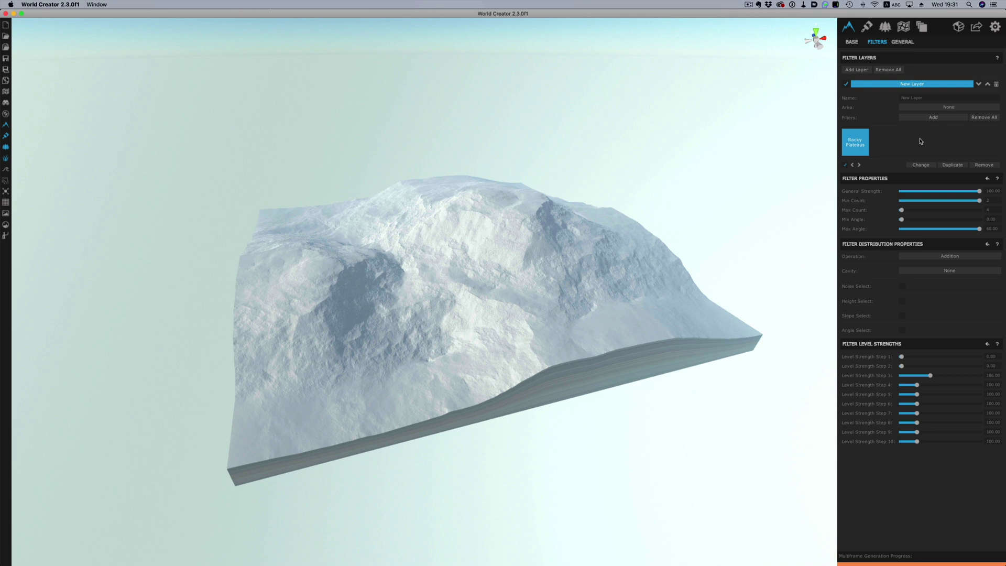
Stack a second Rocky Plateaus filter at full strength, toggling its strength and enable checkbox to compare.
{"action": "left_click", "coordinate": [947, 118]}
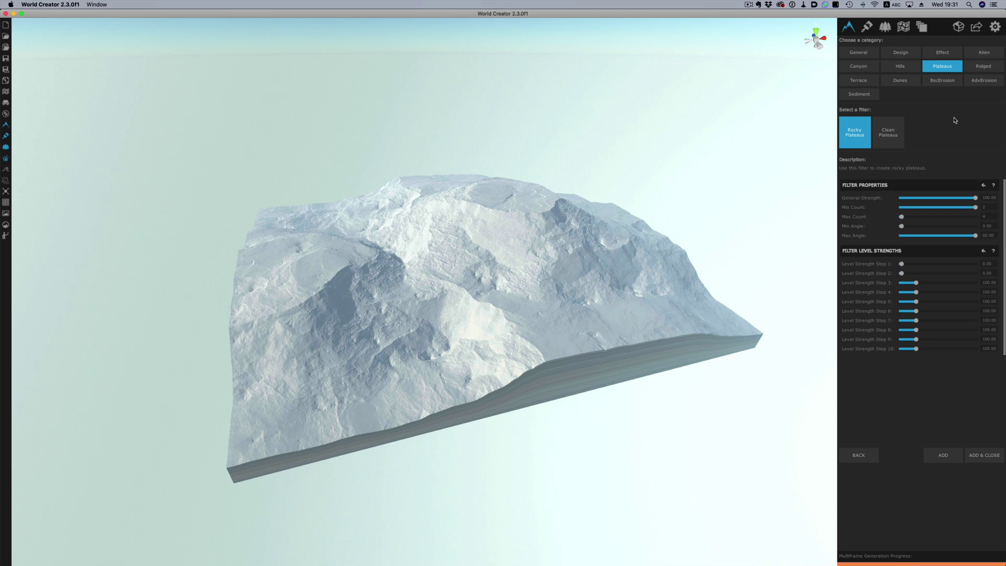
{"action": "left_click", "coordinate": [981, 456]}
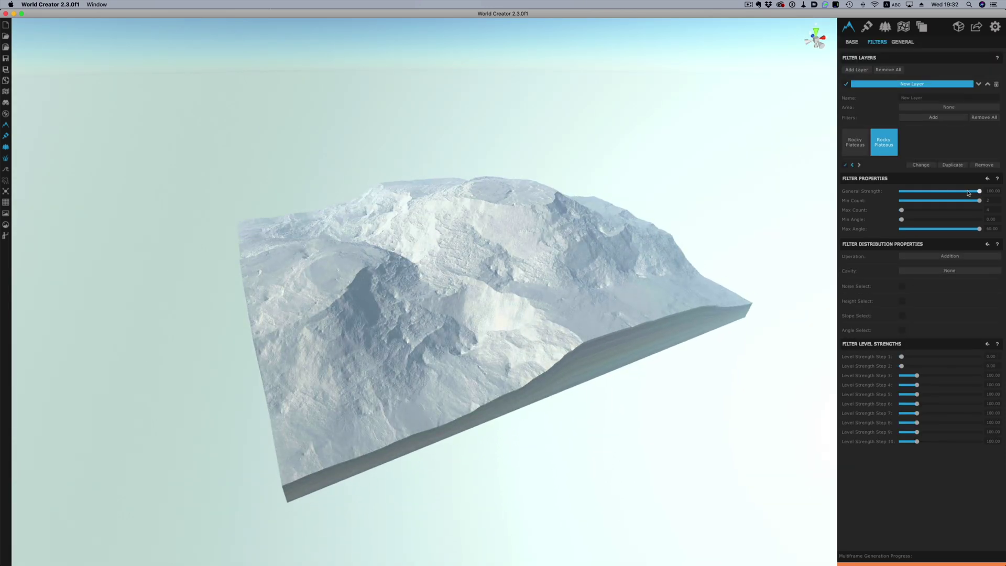
{"action": "left_click_drag", "start_coordinate": [969, 194], "coordinate": [846, 193]}
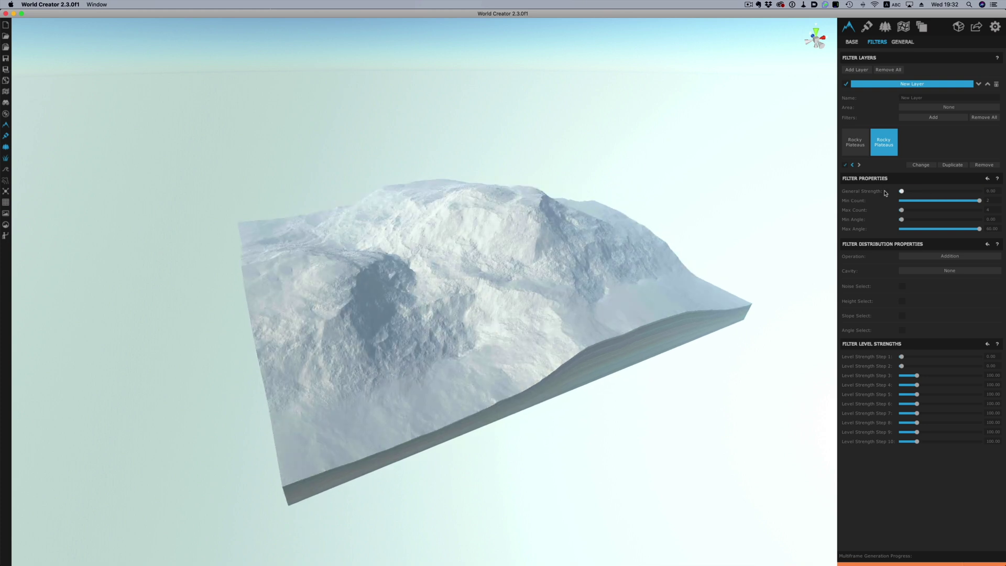
{"action": "key", "text": "super+z"}
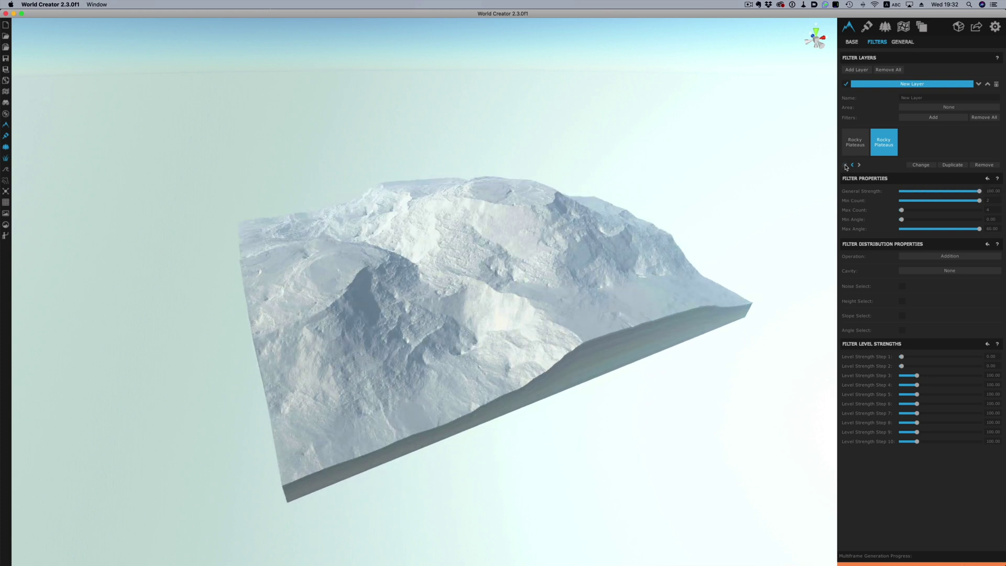
{"action": "left_click", "coordinate": [845, 165]}
{"action": "left_click", "coordinate": [845, 166]}
Turn the ENVIRO sun direction near its maximum to relight the terrain, then go back to Filters.
{"action": "left_click", "coordinate": [885, 27]}
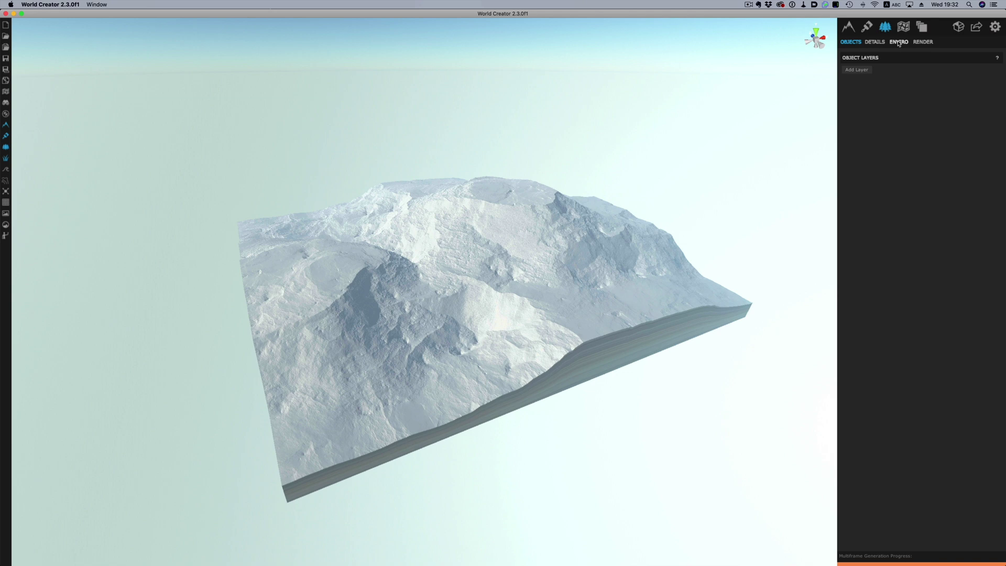
{"action": "left_click", "coordinate": [899, 42]}
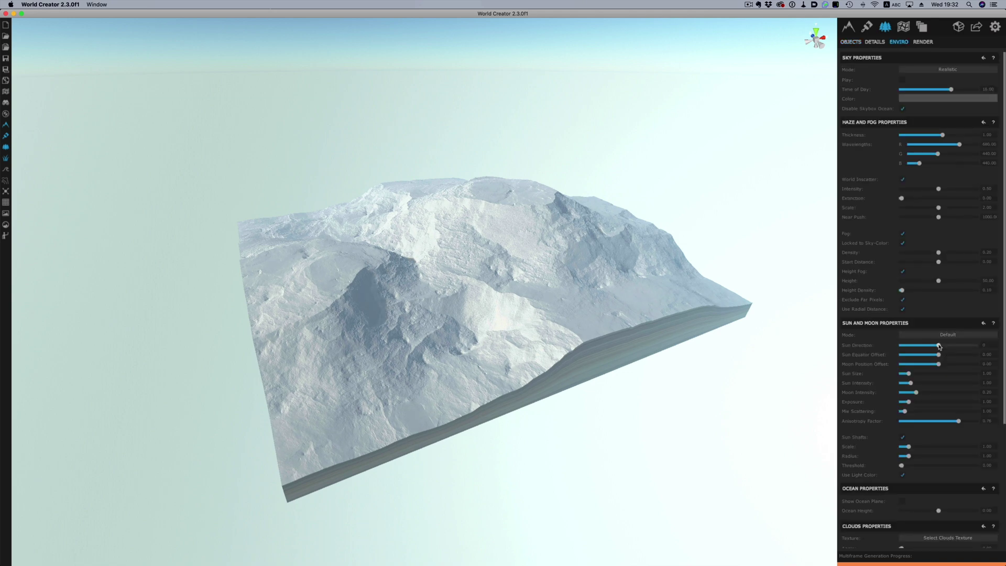
{"action": "left_click_drag", "start_coordinate": [943, 346], "coordinate": [967, 347]}
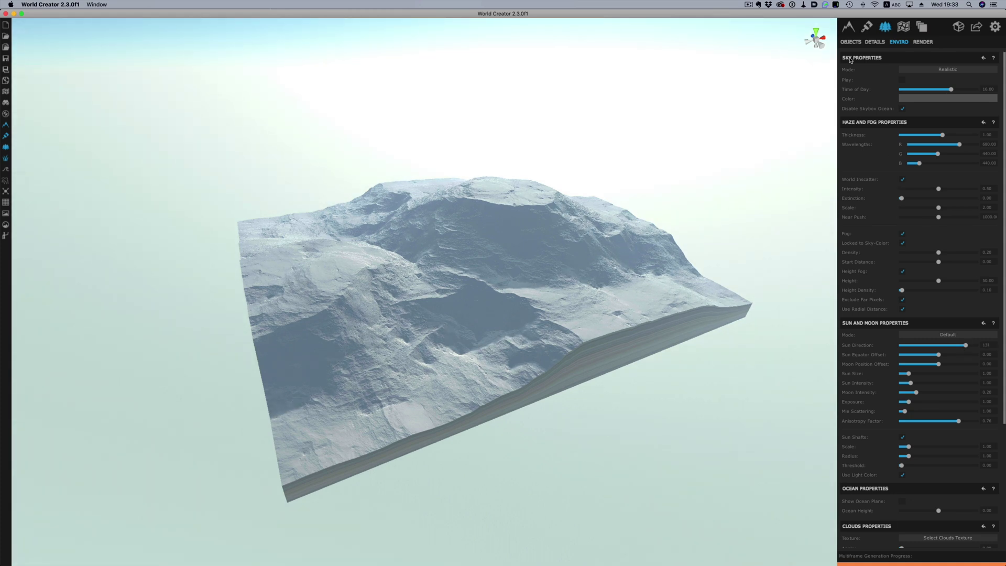
{"action": "left_click", "coordinate": [849, 26]}
{"action": "left_click_drag", "start_coordinate": [442, 227], "coordinate": [510, 238]}
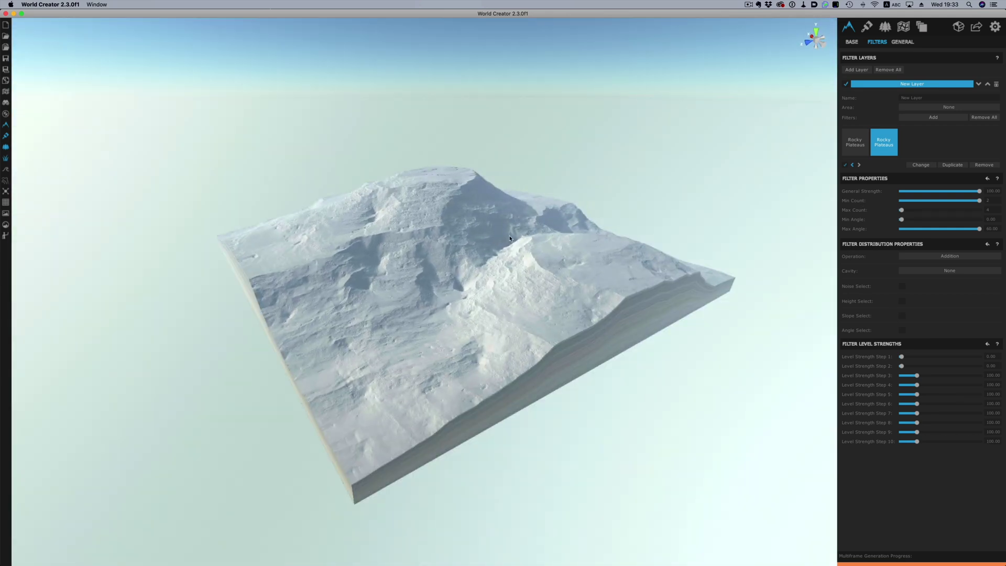
Preview the Hills > Ridged and Creased Hills filter with lowered level strengths for steps 3 and 4.
{"action": "left_click", "coordinate": [921, 165]}
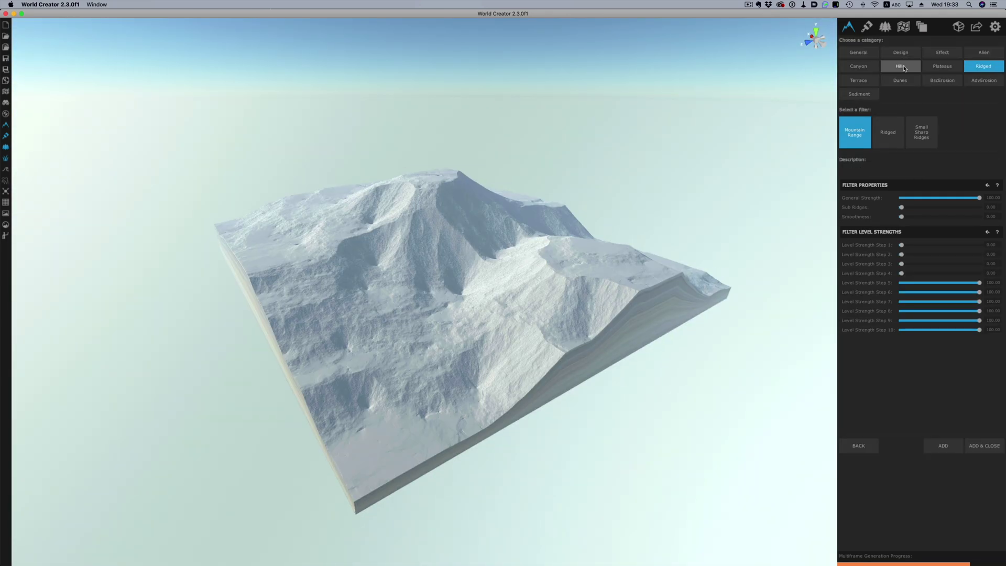
{"action": "left_click", "coordinate": [900, 66]}
{"action": "left_click", "coordinate": [887, 132]}
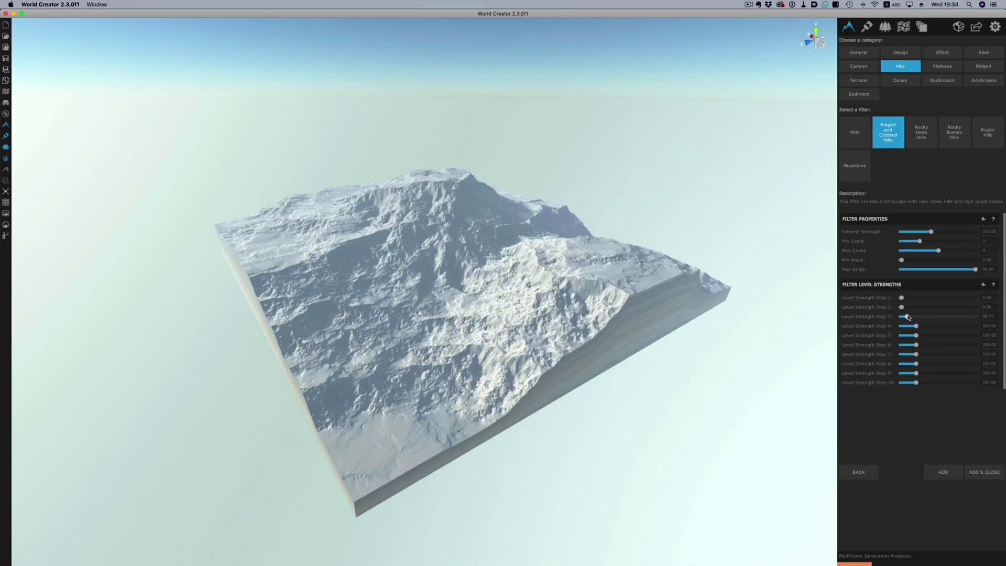
{"action": "mouse_move", "coordinate": [917, 317]}
{"action": "left_mouse_down"}
{"action": "mouse_move", "coordinate": [903, 317]}
{"action": "mouse_move", "coordinate": [915, 363]}
{"action": "mouse_move", "coordinate": [908, 382]}
{"action": "left_mouse_up"}
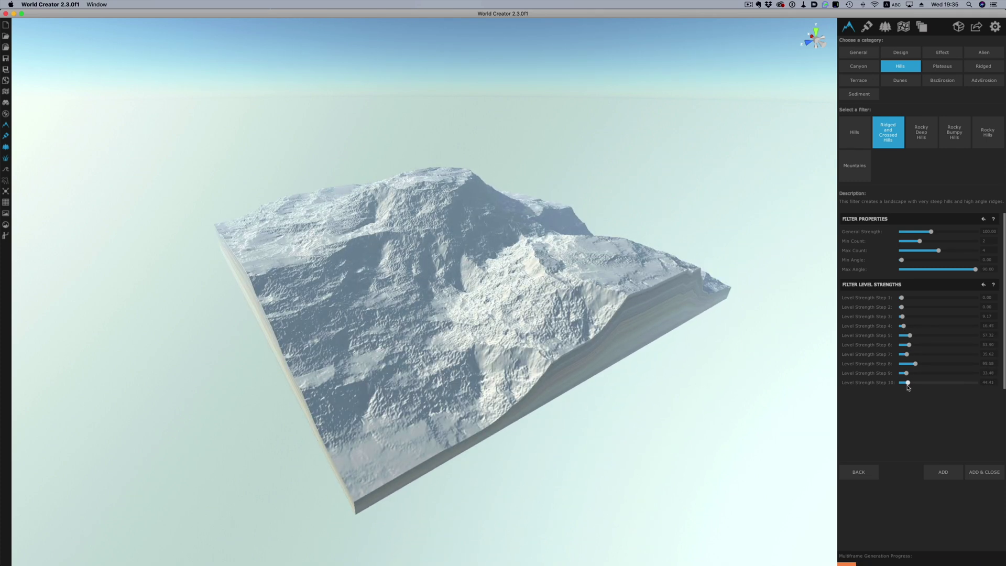
Add Ridged and Creased Hills, then an AdvErosion Hydro Simulation filter at about 45 general strength.
{"action": "left_click", "coordinate": [984, 472]}
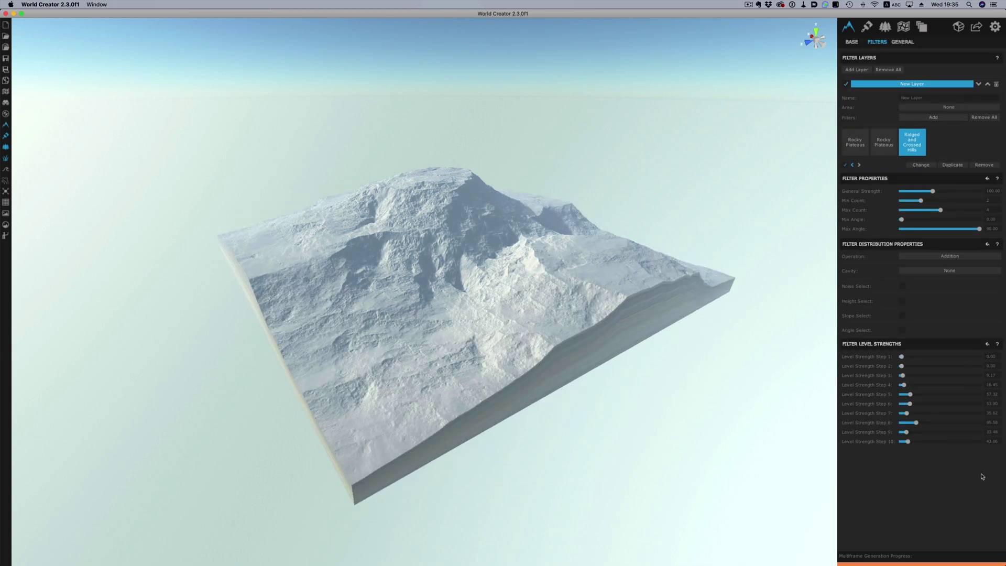
{"action": "left_click", "coordinate": [934, 118]}
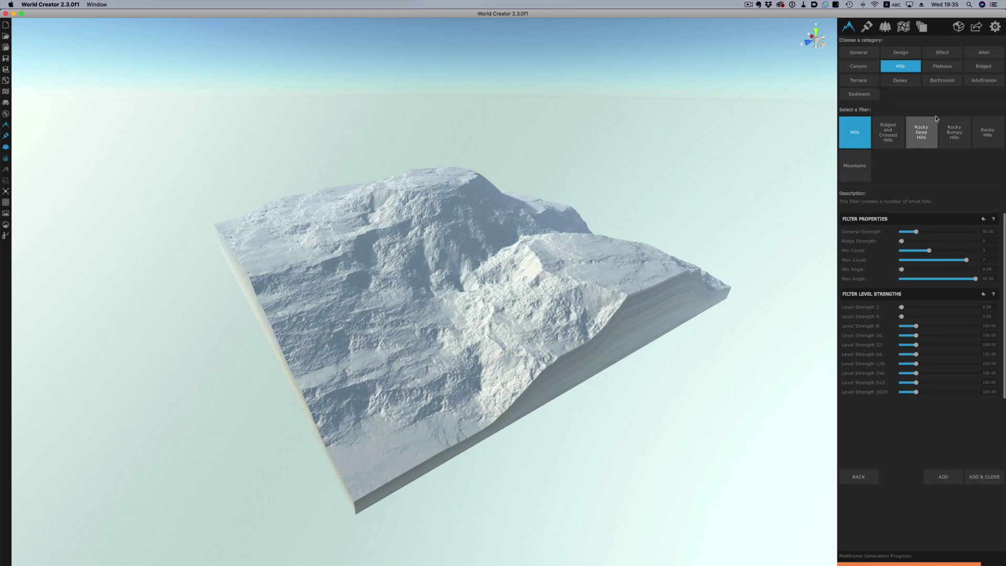
{"action": "left_click", "coordinate": [984, 81]}
{"action": "left_click", "coordinate": [888, 132]}
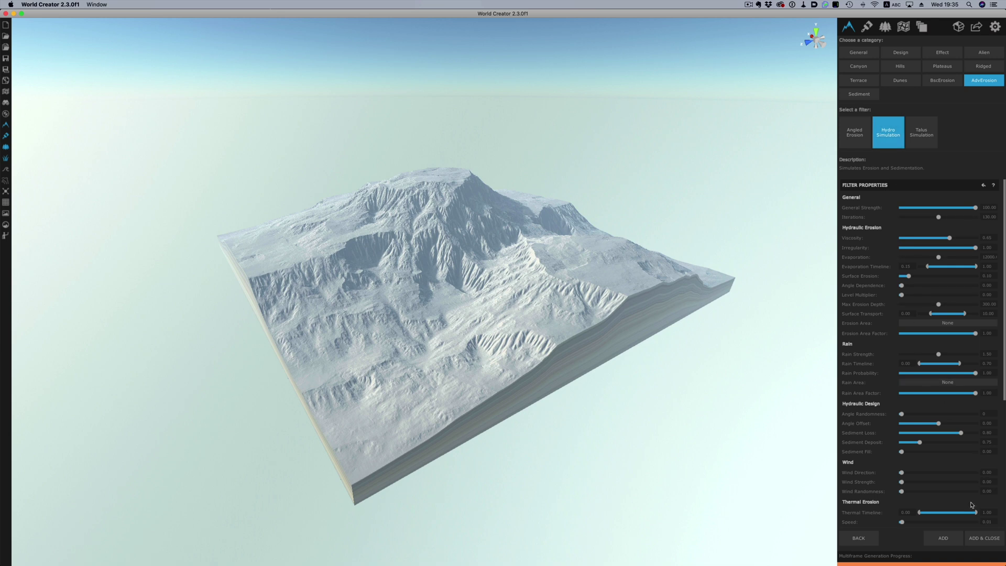
{"action": "left_click", "coordinate": [980, 540]}
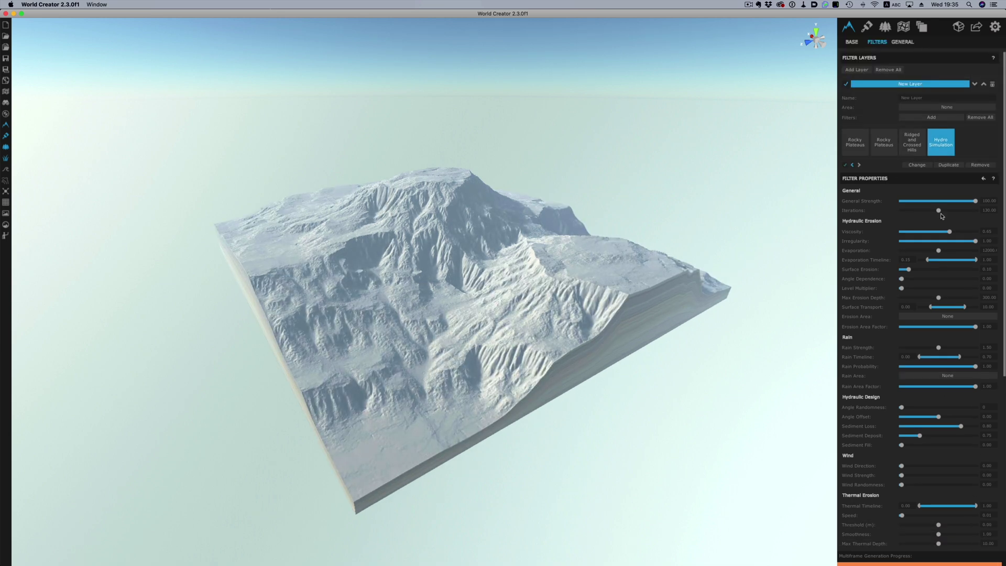
{"action": "left_click_drag", "start_coordinate": [975, 201], "coordinate": [935, 204]}
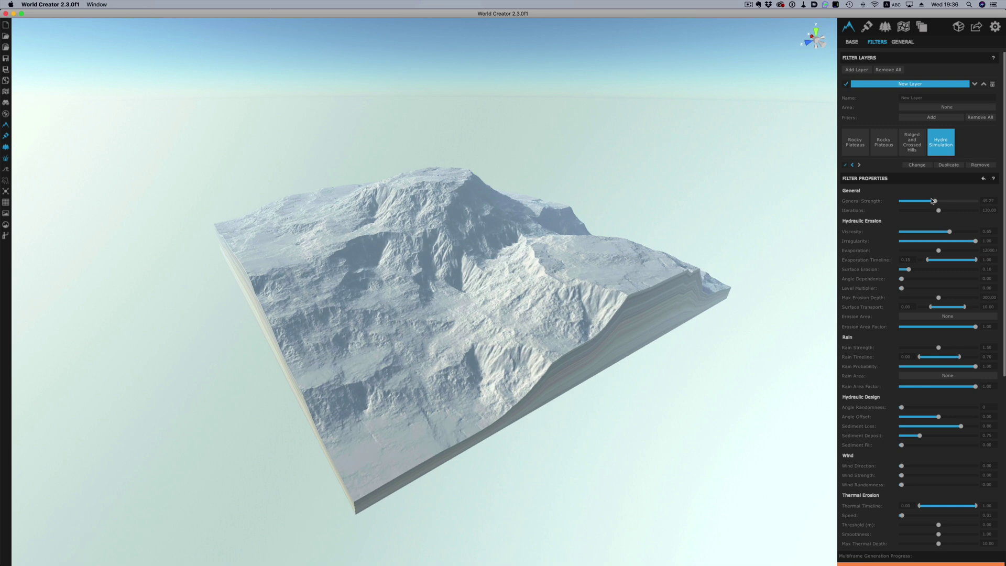
Add a Ridged > Mountain Range filter on Convex cavity at about 50 general strength.
{"action": "left_click", "coordinate": [935, 119]}
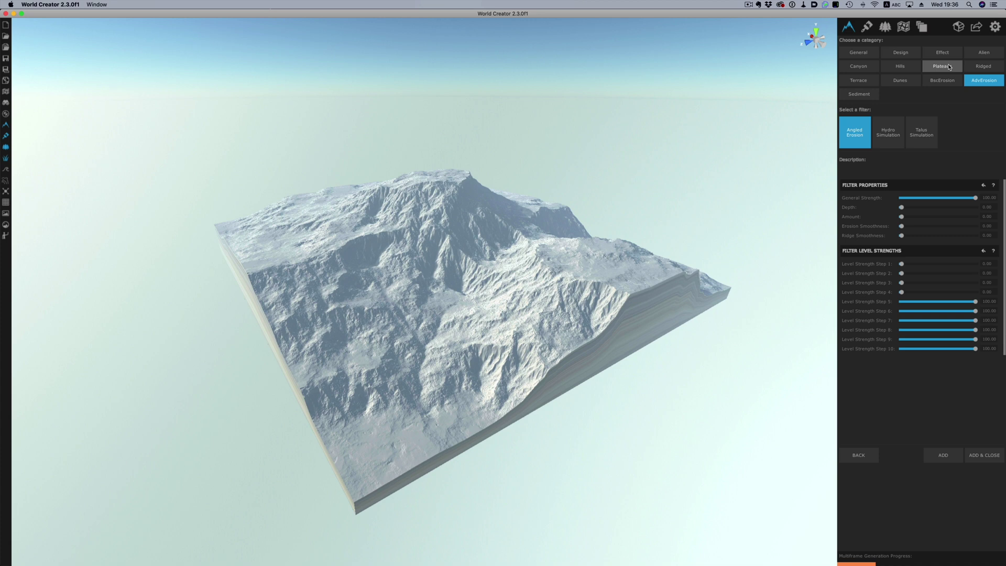
{"action": "left_click", "coordinate": [984, 66]}
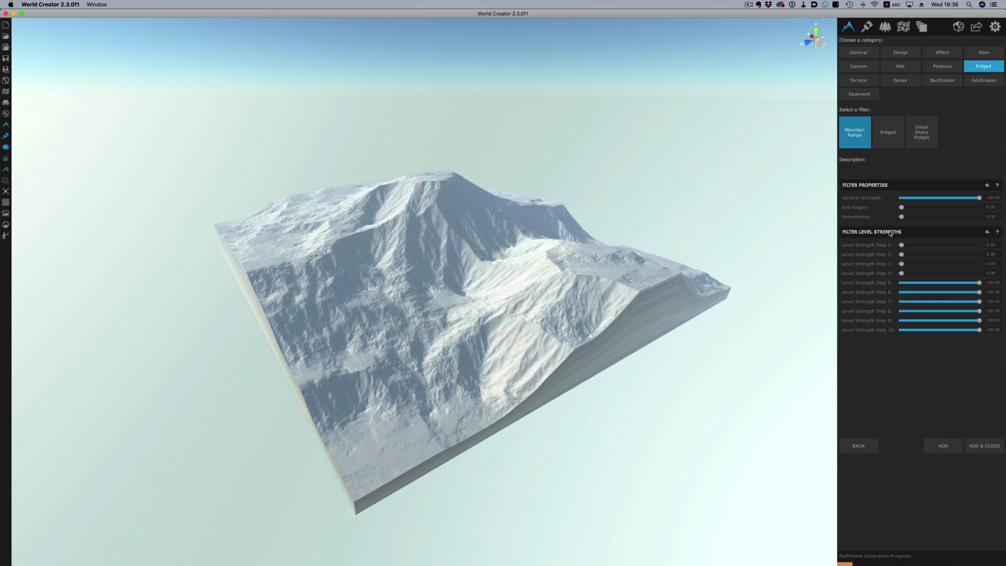
{"action": "left_click", "coordinate": [986, 446]}
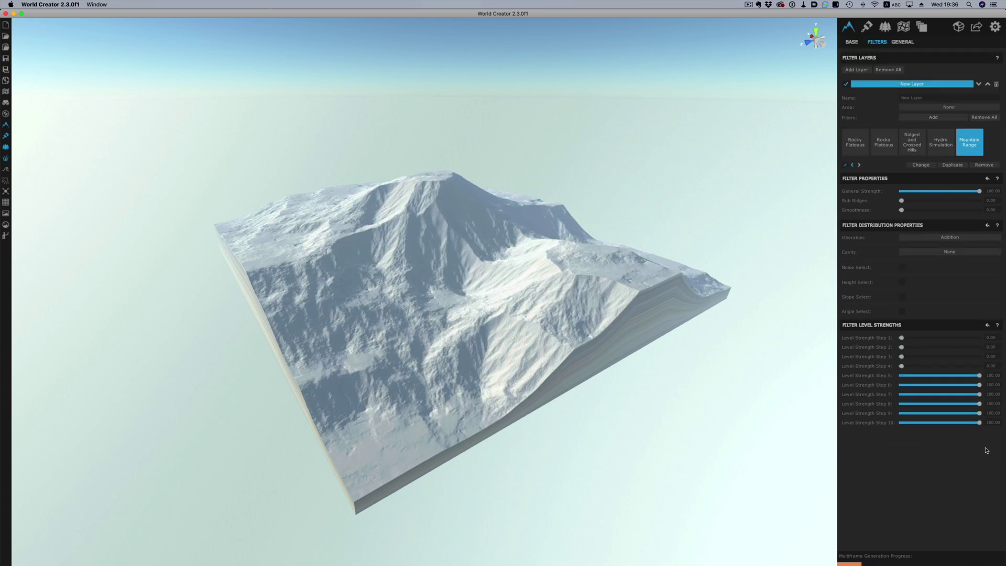
{"action": "left_click", "coordinate": [948, 252]}
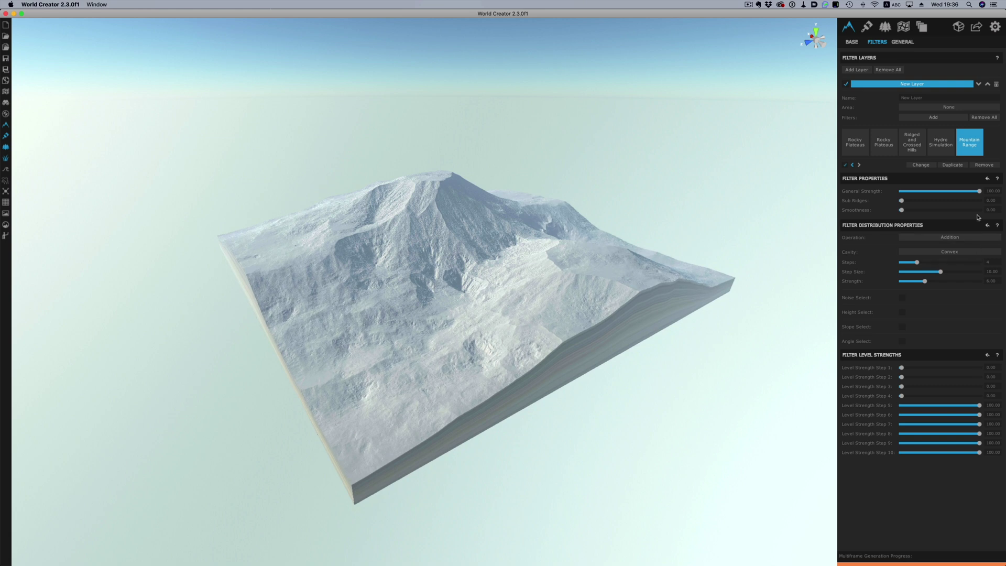
{"action": "left_click_drag", "start_coordinate": [979, 191], "coordinate": [942, 195]}
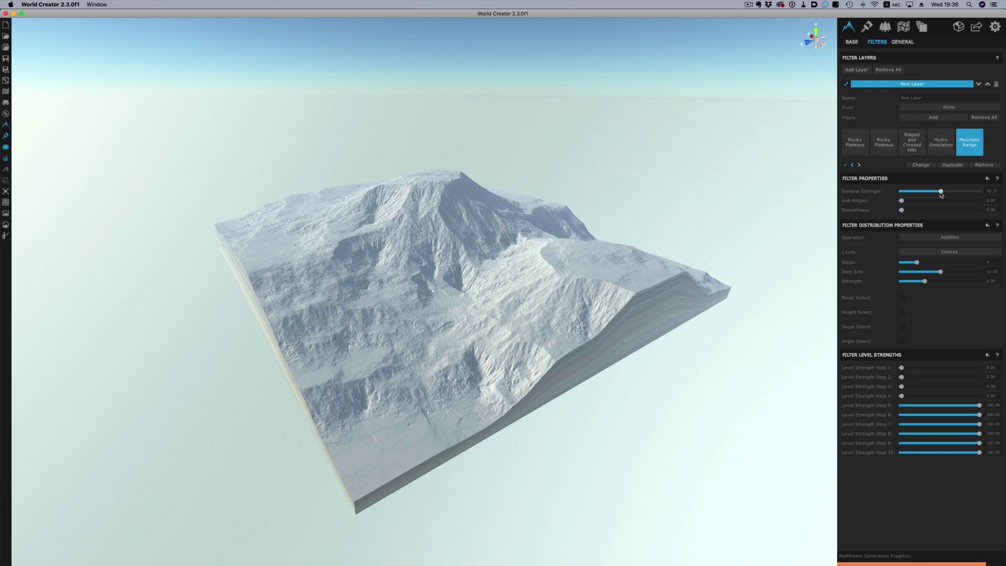
Create a new terrain texture layer holding the Snow_01 texture from the library.
{"action": "left_click", "coordinate": [868, 27]}
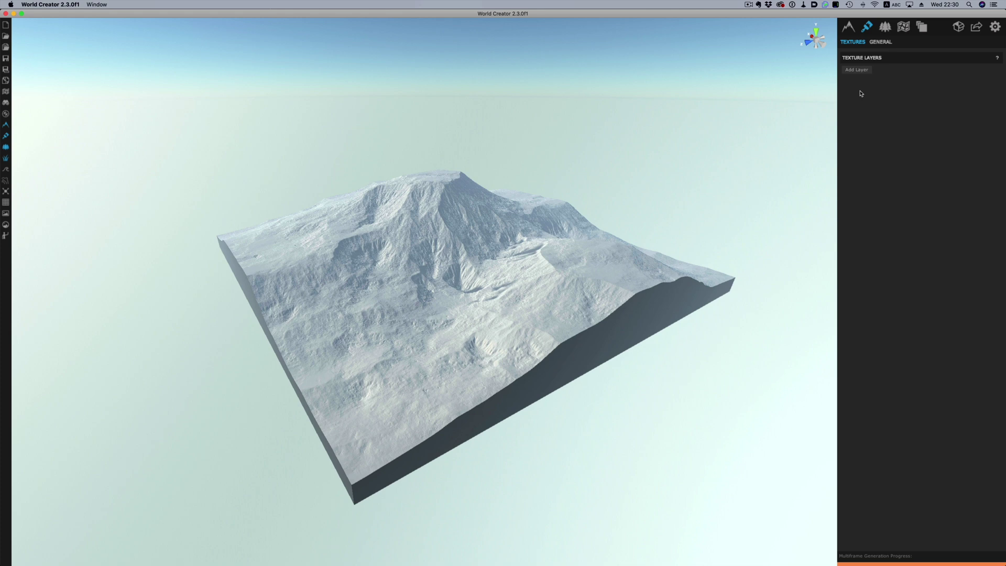
{"action": "left_click", "coordinate": [859, 72]}
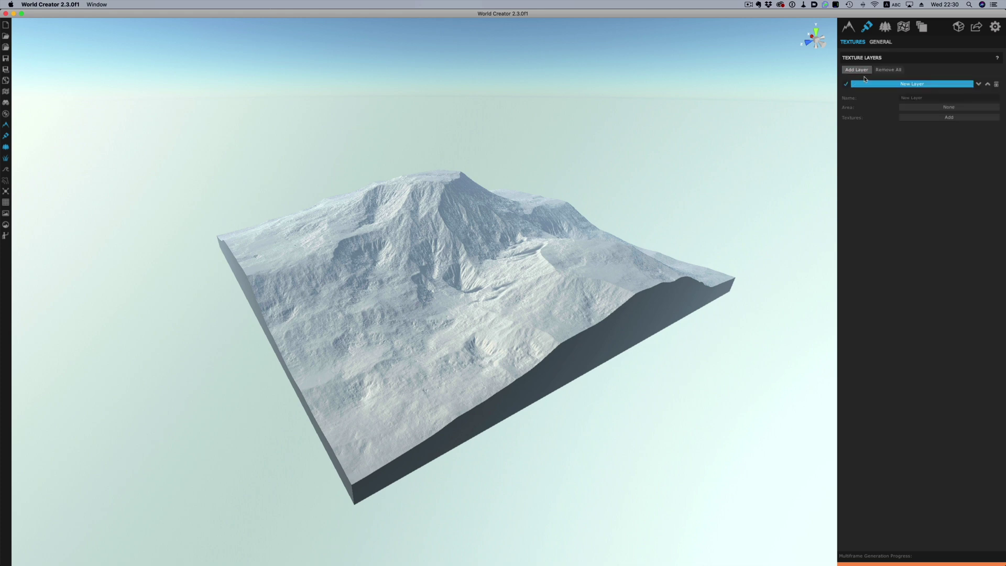
{"action": "left_click", "coordinate": [923, 117]}
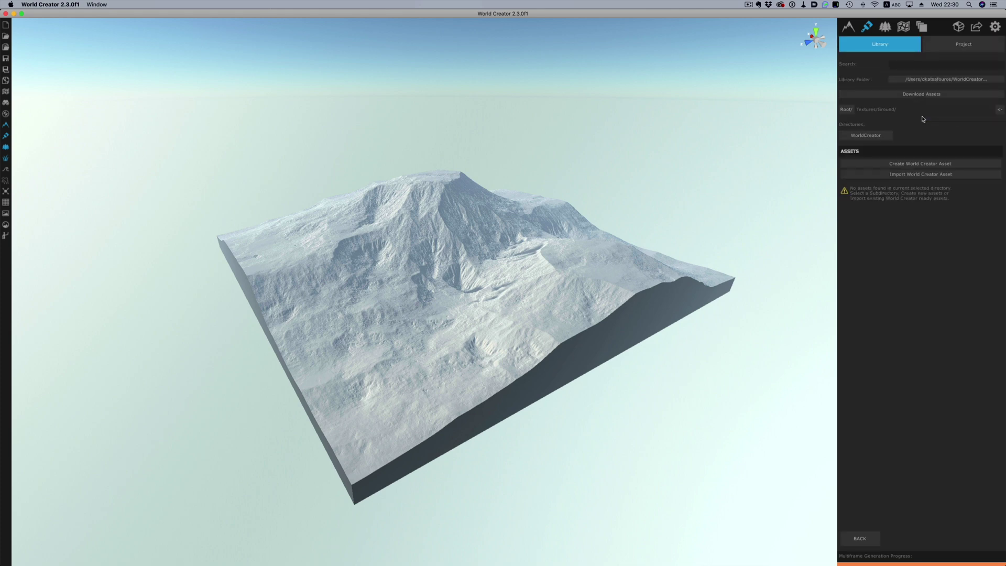
{"action": "left_click", "coordinate": [869, 136]}
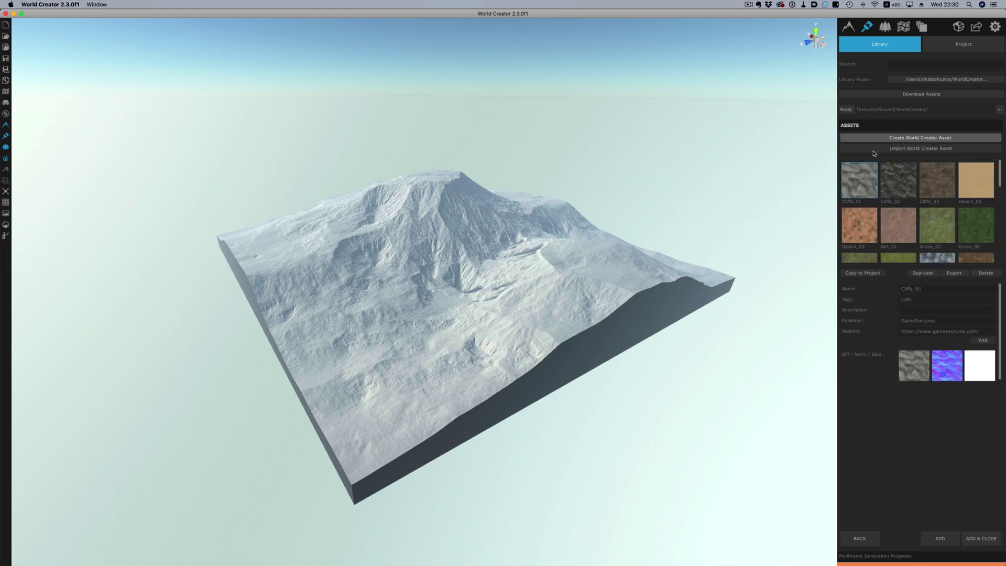
{"action": "scroll", "coordinate": [922, 218], "scroll_direction": "down", "scroll_amount": 5}
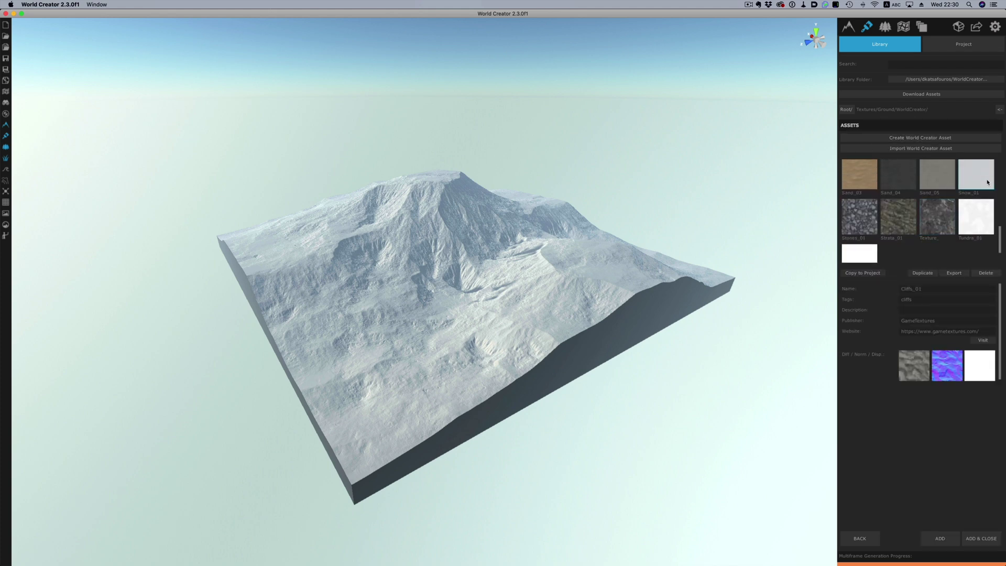
{"action": "left_click", "coordinate": [988, 183]}
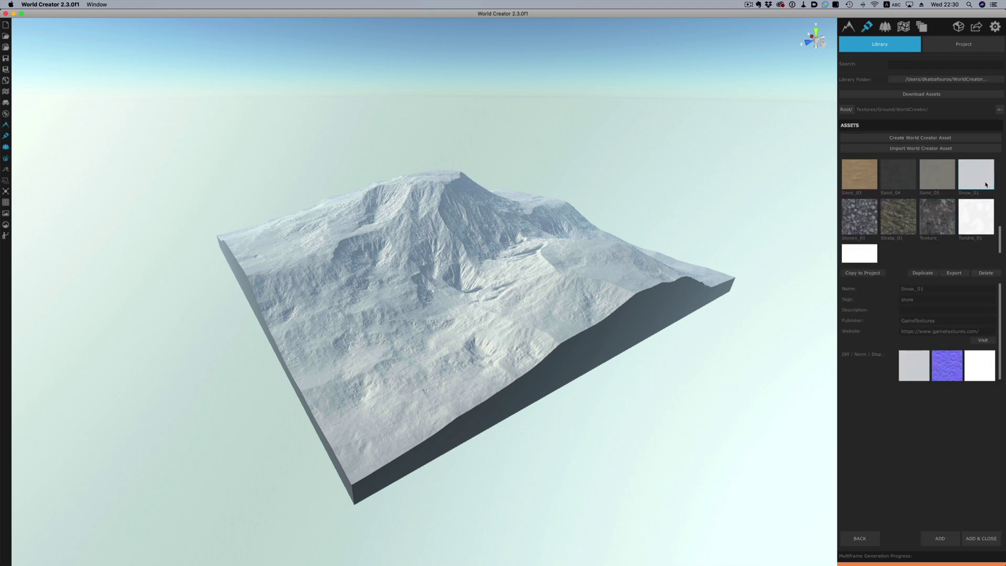
{"action": "left_click", "coordinate": [982, 539]}
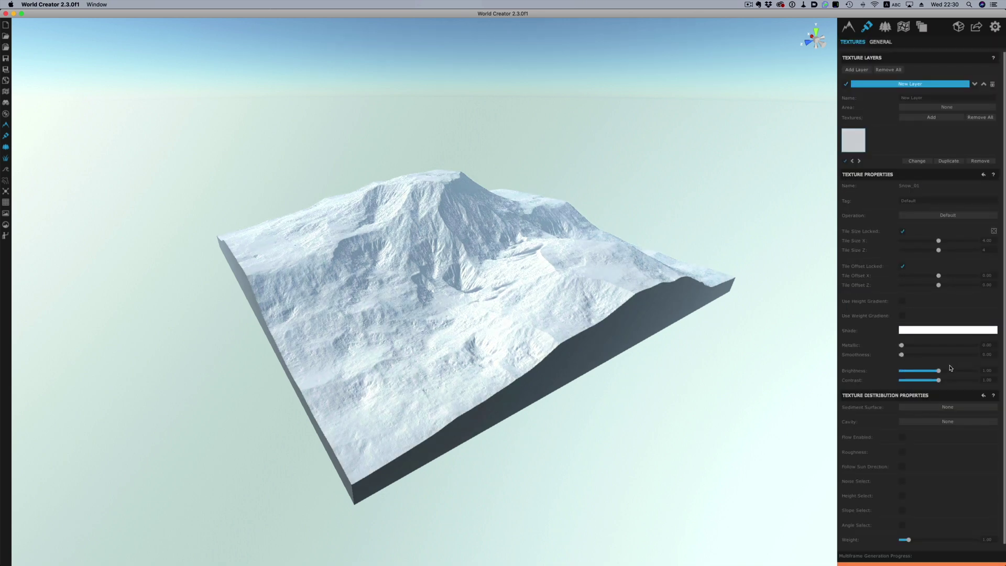
Enable Use Height Gradient and tint its stops from dark brown to pale pinkish grey.
{"action": "left_click", "coordinate": [902, 301]}
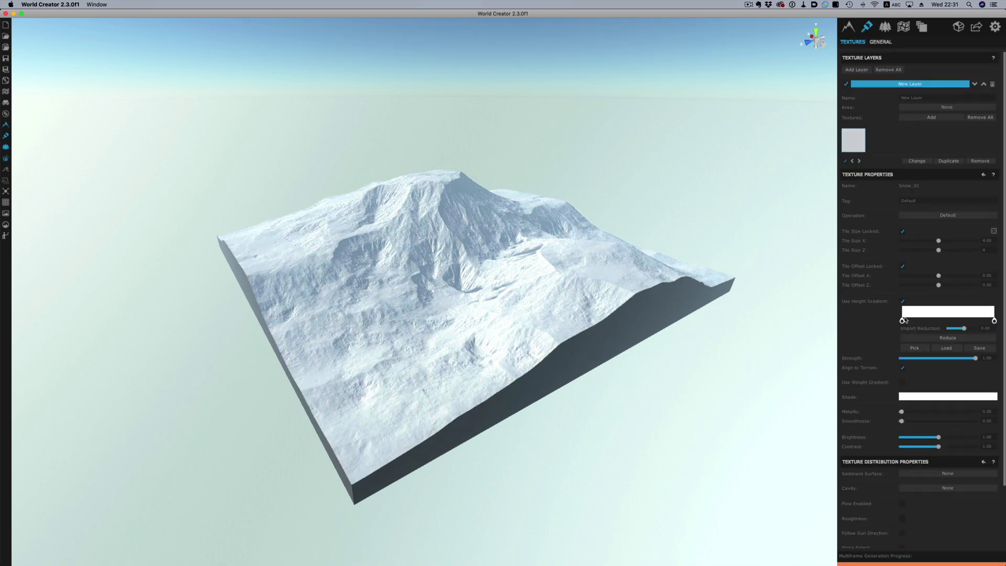
{"action": "left_click", "coordinate": [903, 321]}
{"action": "left_click", "coordinate": [918, 363]}
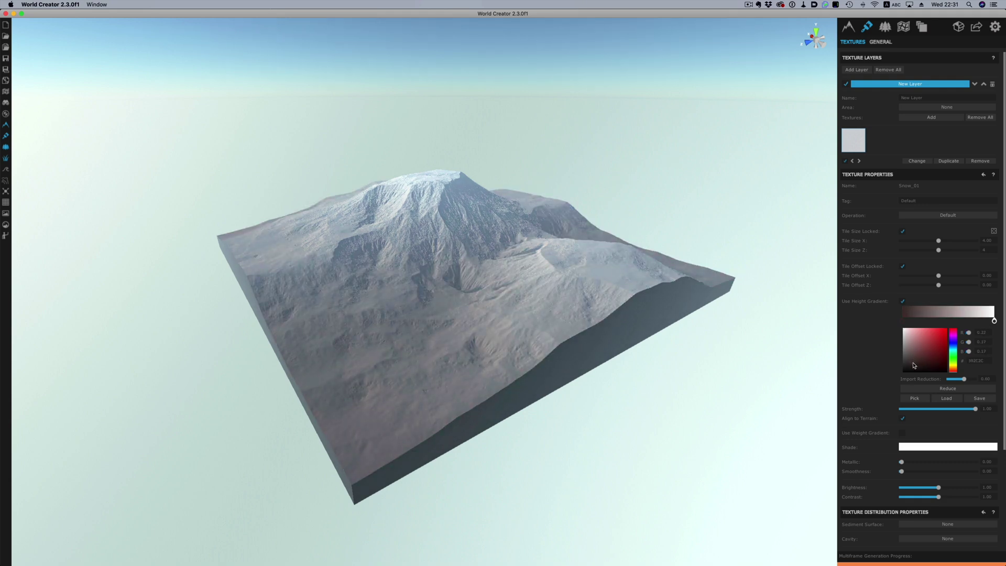
{"action": "left_click", "coordinate": [915, 363]}
{"action": "left_click_drag", "start_coordinate": [915, 362], "coordinate": [921, 331]}
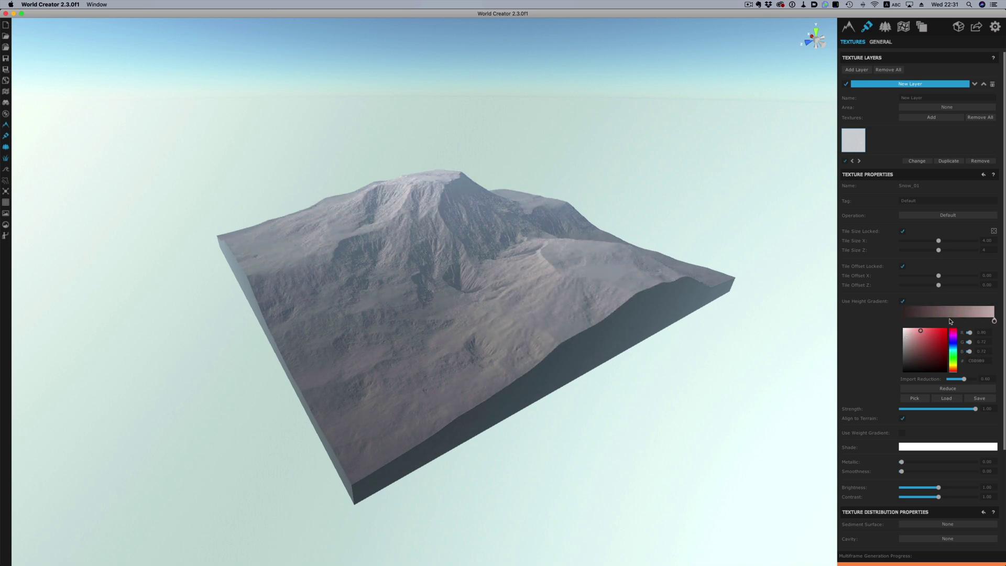
{"action": "left_click_drag", "start_coordinate": [995, 323], "coordinate": [961, 322]}
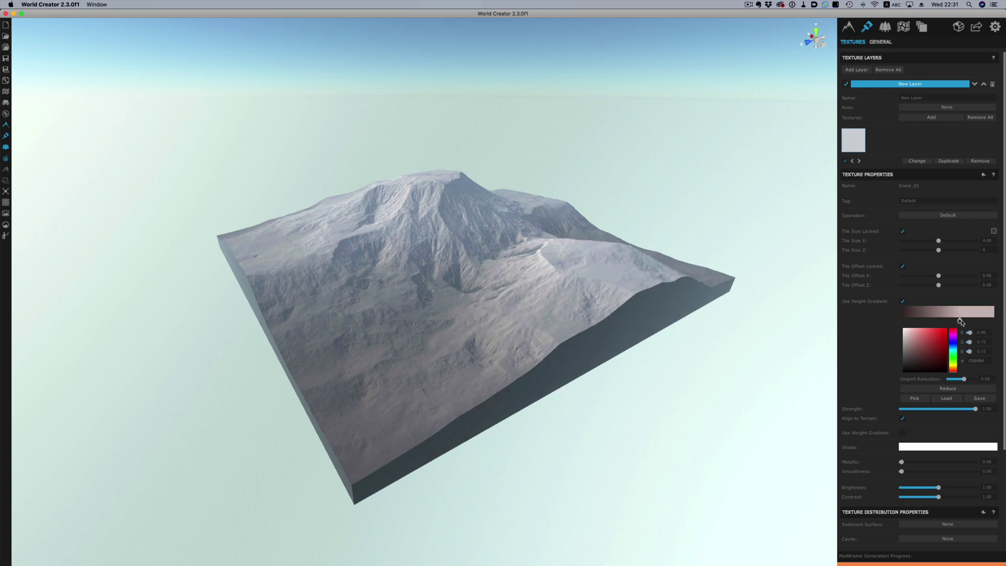
Add Cliffs_03 with Height Select minimum around 244 and Slope Select enabled.
{"action": "left_click", "coordinate": [932, 117]}
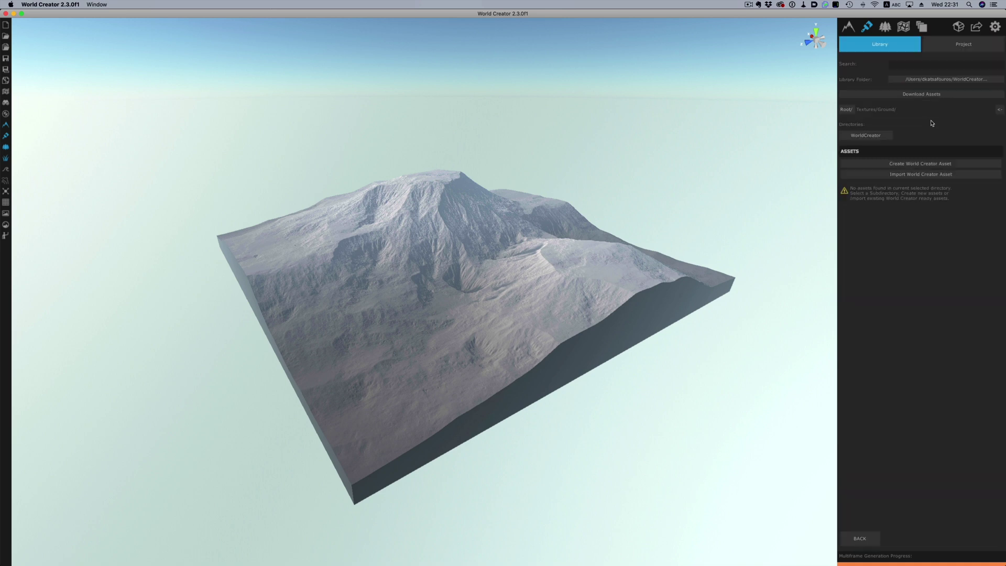
{"action": "left_click", "coordinate": [930, 184]}
{"action": "left_click", "coordinate": [981, 538]}
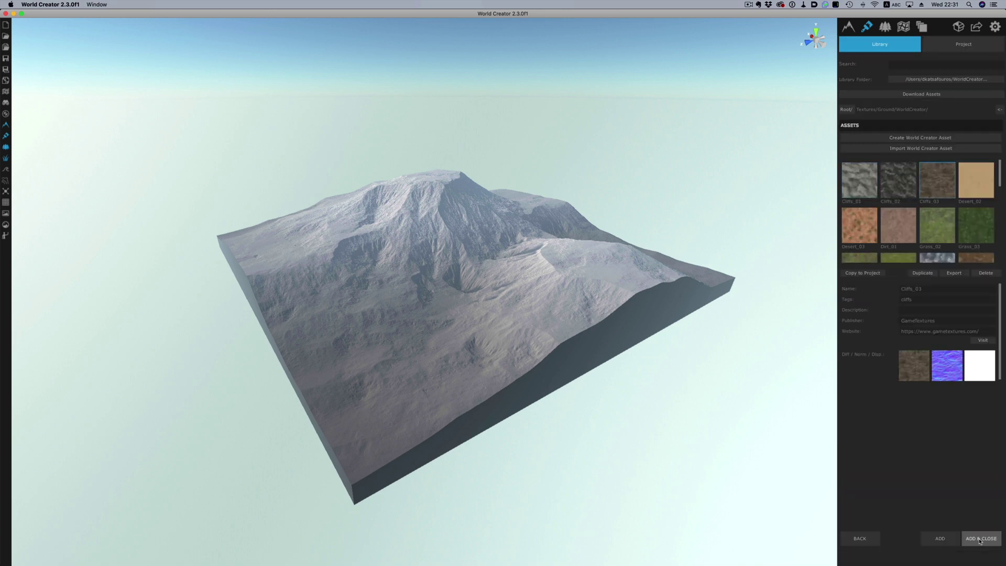
{"action": "left_click", "coordinate": [902, 495]}
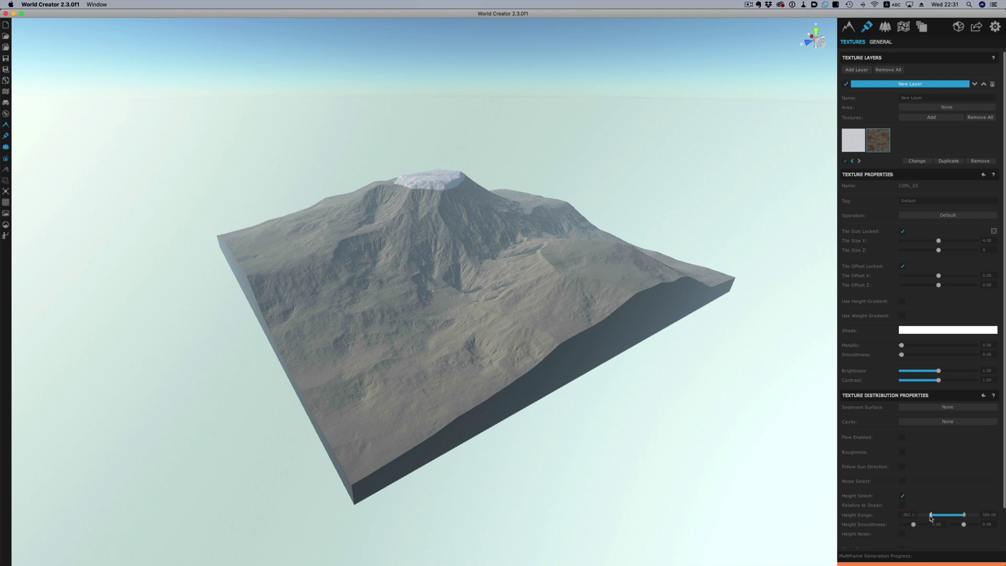
{"action": "left_click_drag", "start_coordinate": [955, 516], "coordinate": [967, 515]}
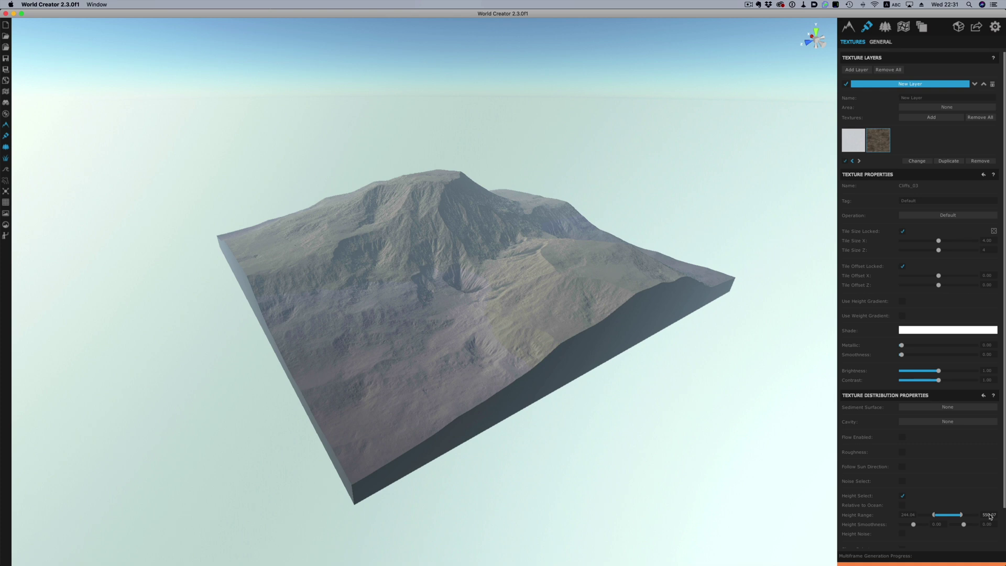
{"action": "scroll", "coordinate": [969, 517], "scroll_direction": "down", "scroll_amount": 2}
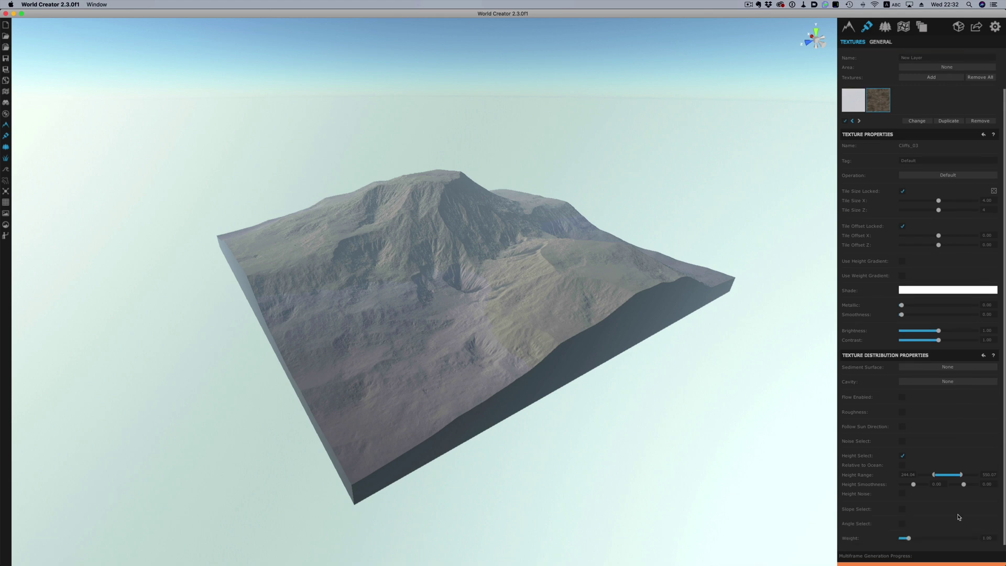
{"action": "left_click", "coordinate": [902, 509]}
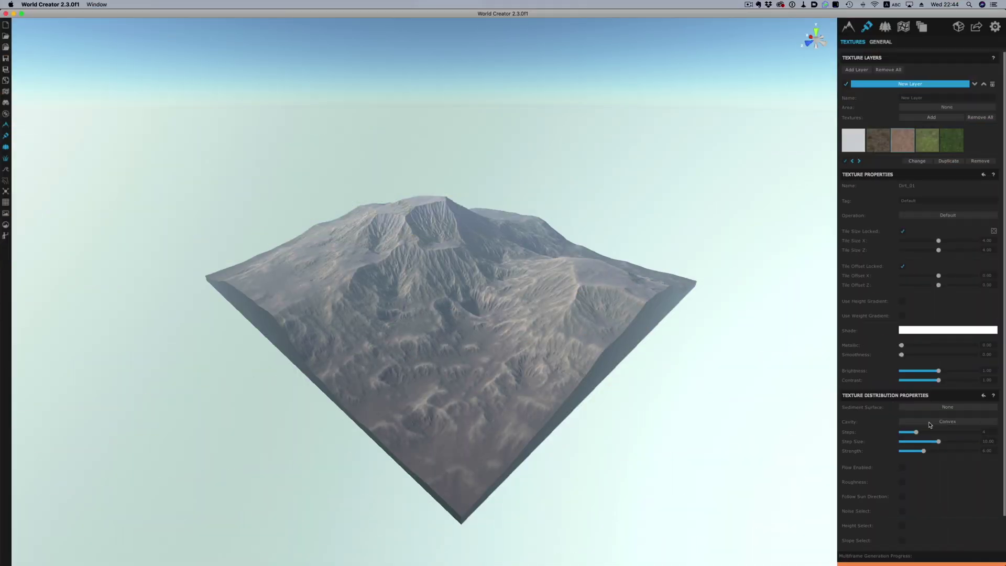
Turn on the green grass and dark green textures, then review their distribution settings.
{"action": "left_click", "coordinate": [923, 145]}
{"action": "left_click", "coordinate": [845, 161]}
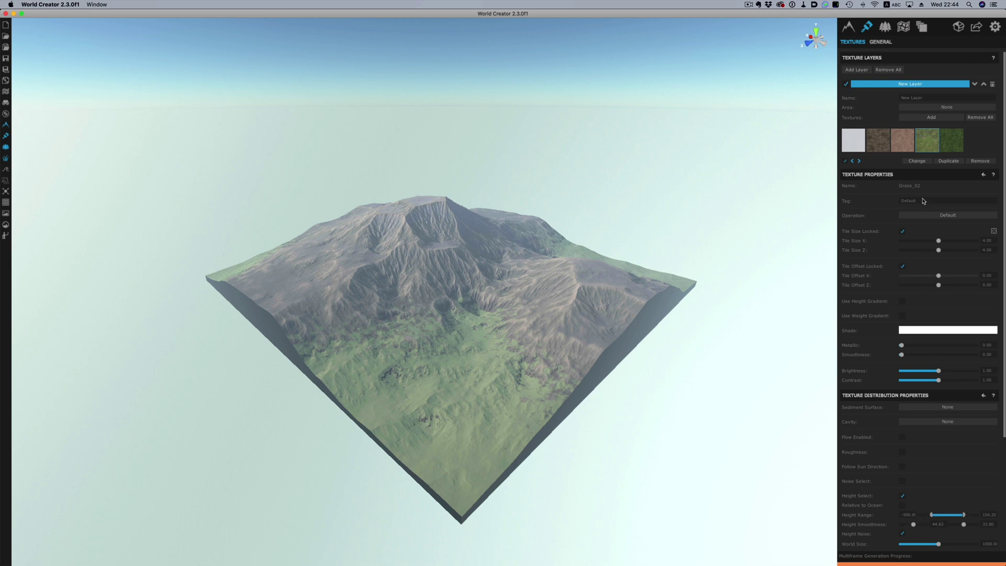
{"action": "left_click", "coordinate": [952, 141]}
{"action": "left_click", "coordinate": [845, 162]}
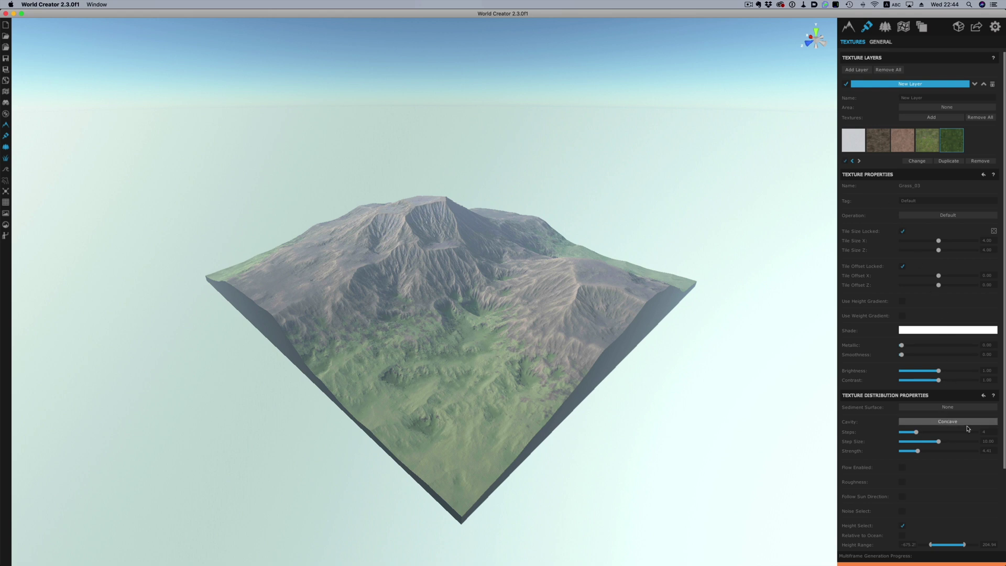
{"action": "left_click_drag", "start_coordinate": [1004, 430], "coordinate": [1005, 498]}
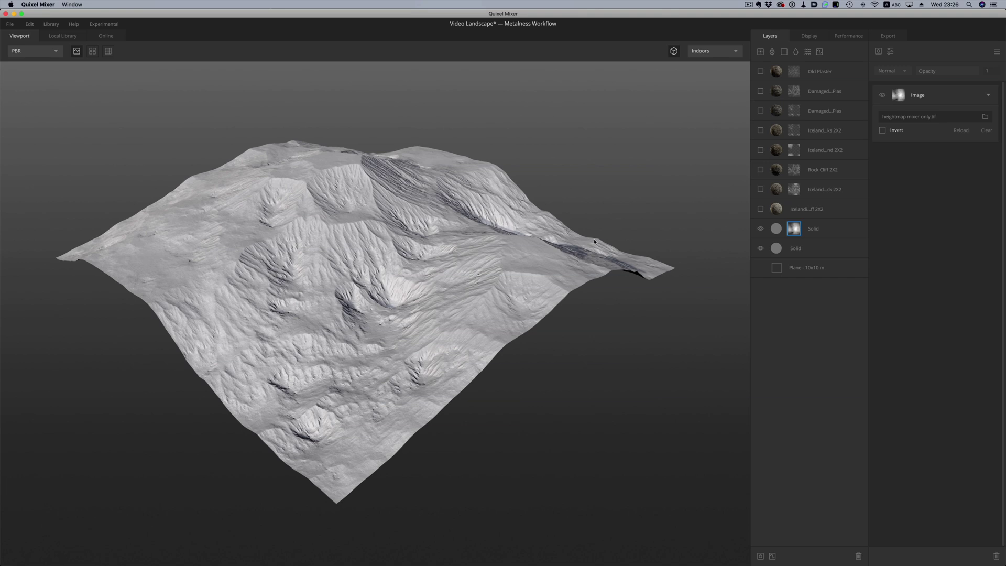
Make all eight layers visible, bottom Icelandic rock up to Old Plaster, then show Local Library.
{"action": "left_click", "coordinate": [760, 210]}
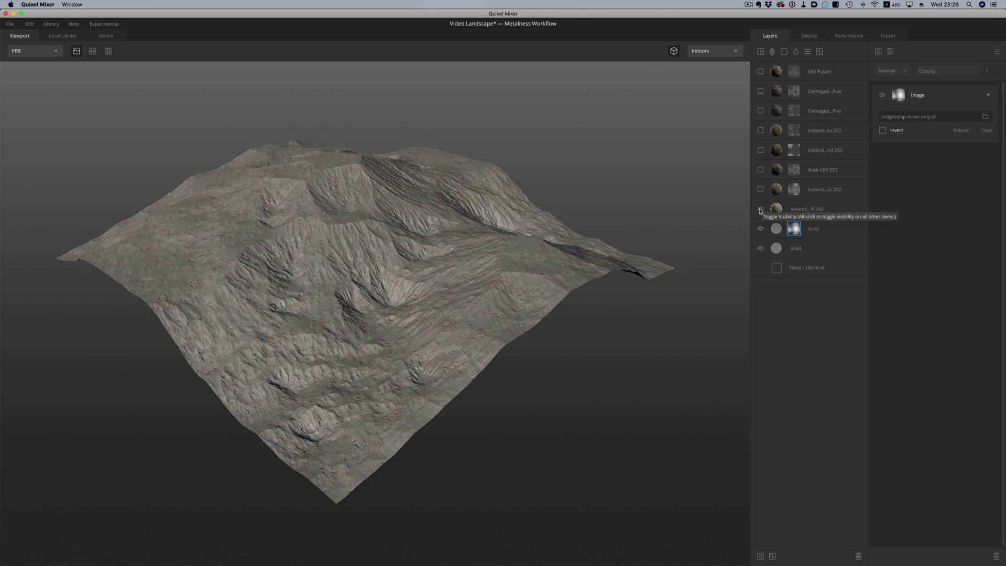
{"action": "left_click", "coordinate": [761, 189]}
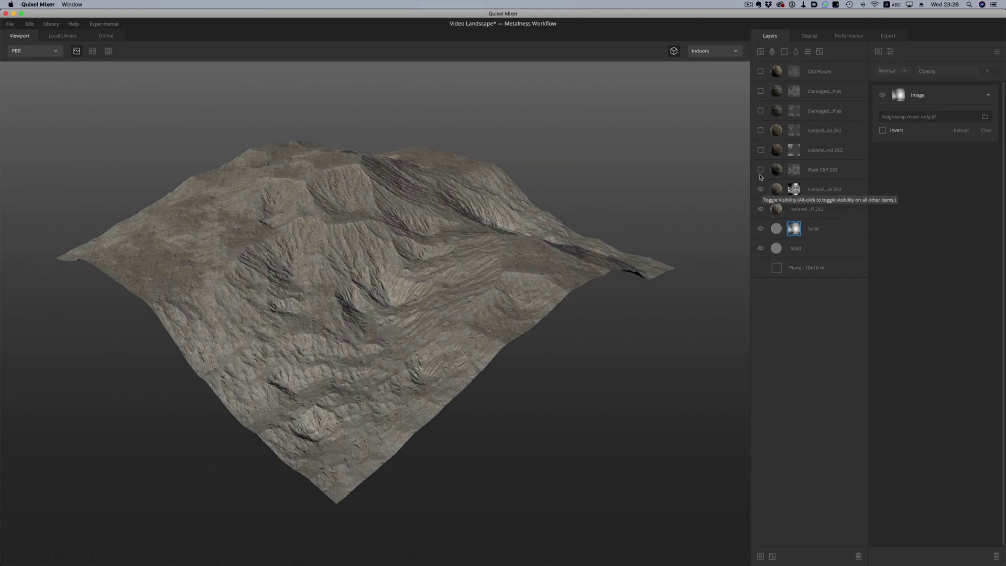
{"action": "left_click", "coordinate": [760, 170]}
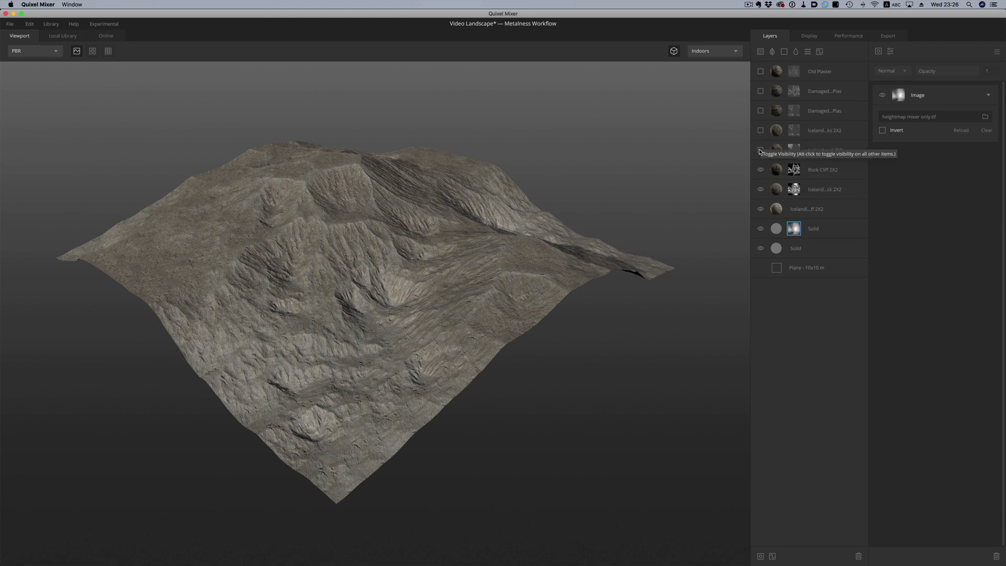
{"action": "left_click", "coordinate": [761, 150]}
{"action": "left_click", "coordinate": [760, 131]}
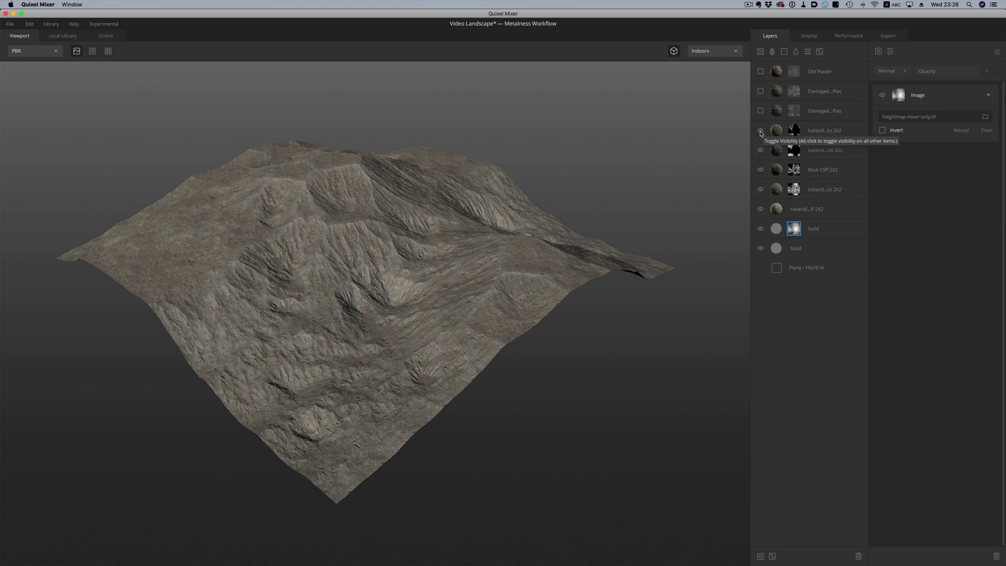
{"action": "left_click", "coordinate": [760, 112]}
{"action": "left_click", "coordinate": [761, 91]}
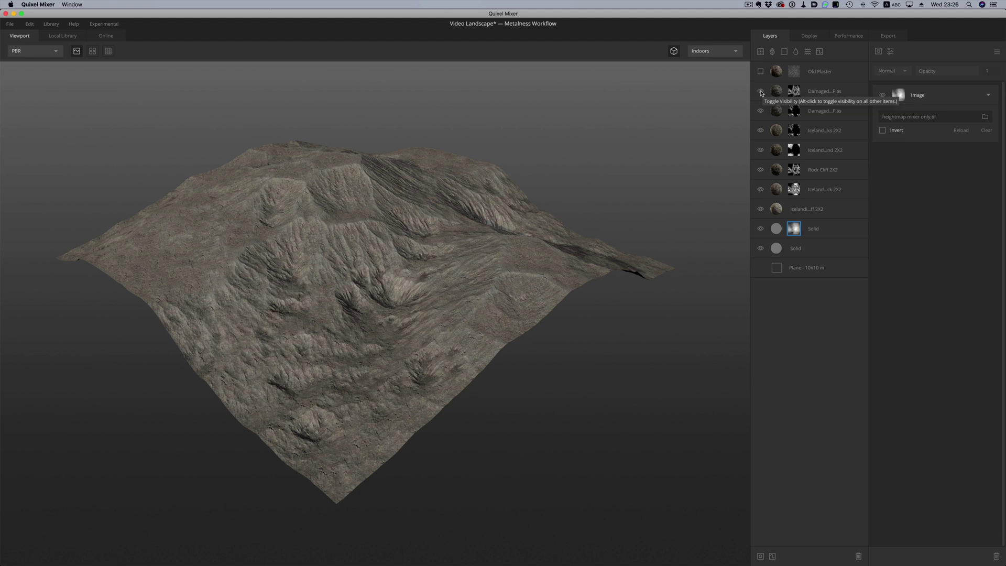
{"action": "left_click", "coordinate": [761, 72]}
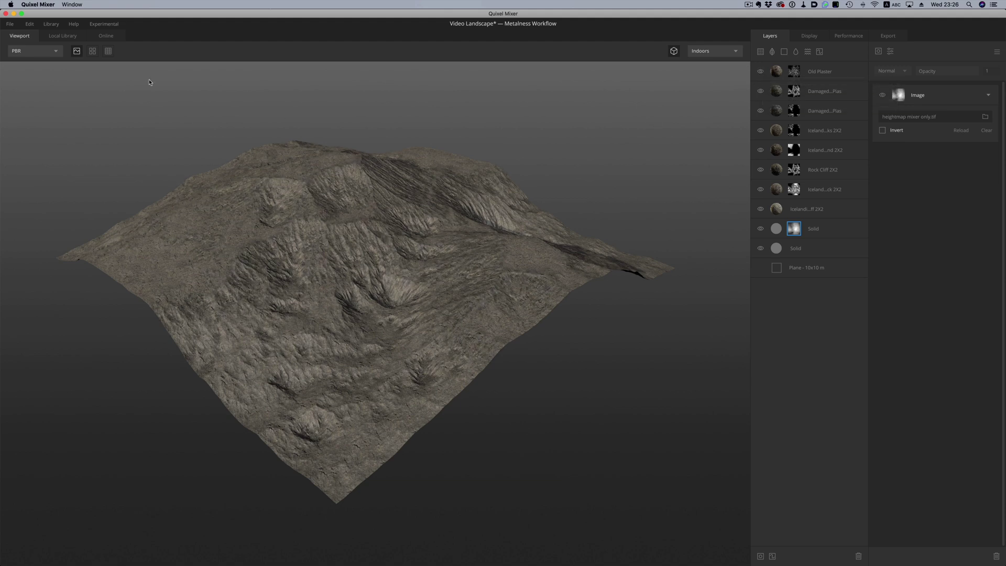
{"action": "left_click", "coordinate": [75, 39]}
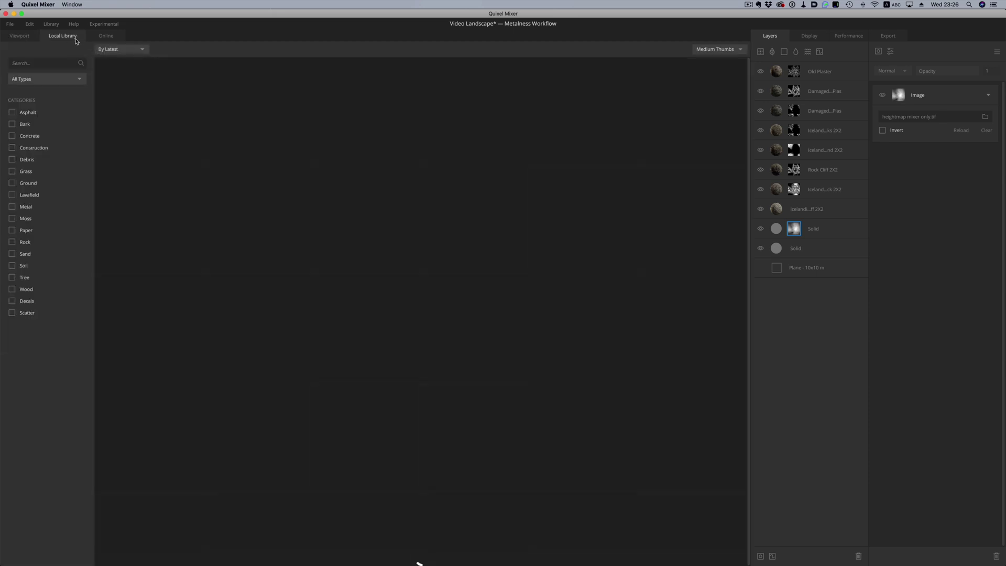
Browse the local library filters and add Jagged Rock as a new top layer.
{"action": "scroll", "coordinate": [250, 160], "scroll_direction": "down", "scroll_amount": 2}
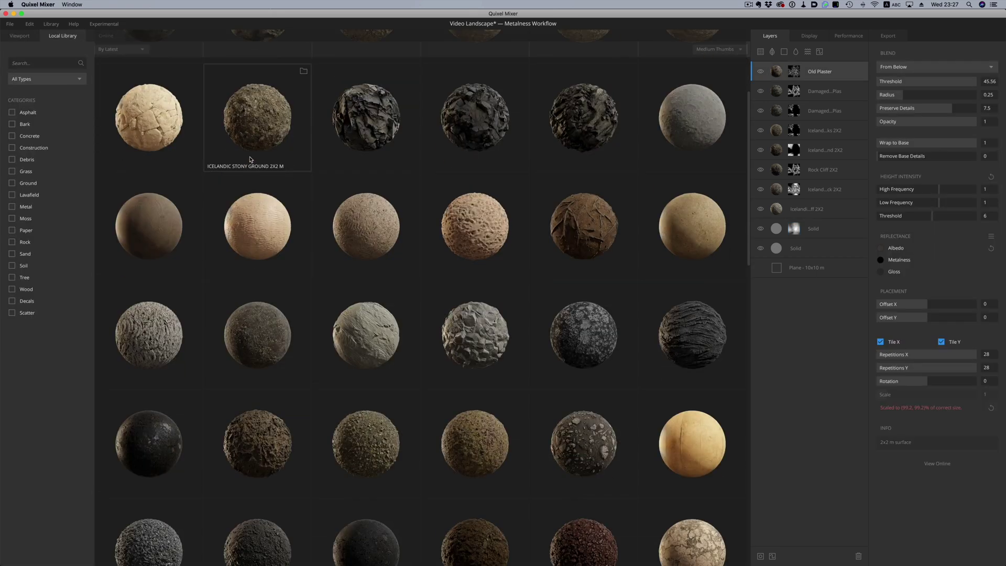
{"action": "scroll", "coordinate": [250, 160], "scroll_direction": "down", "scroll_amount": 5}
{"action": "left_click", "coordinate": [11, 172]}
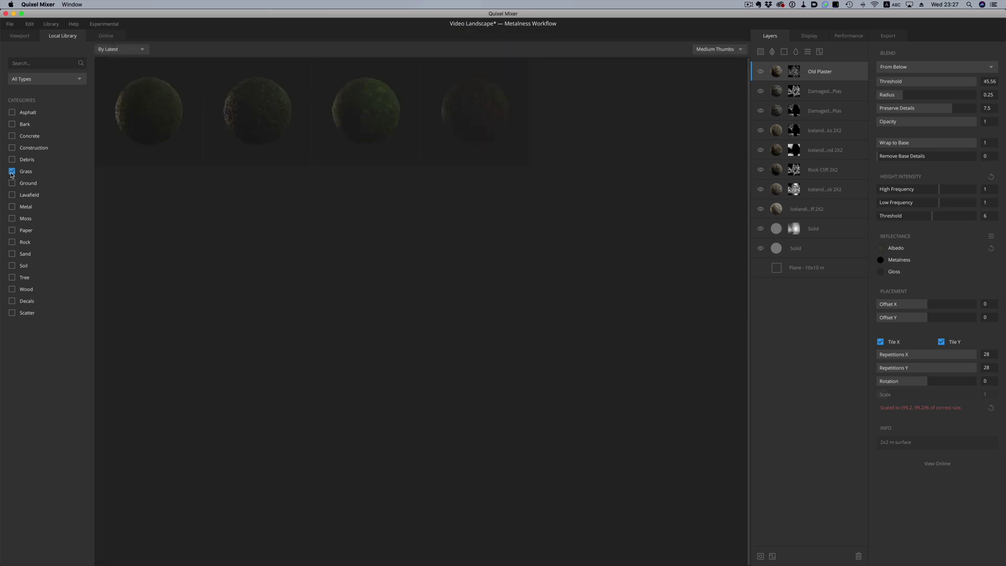
{"action": "left_click", "coordinate": [11, 183]}
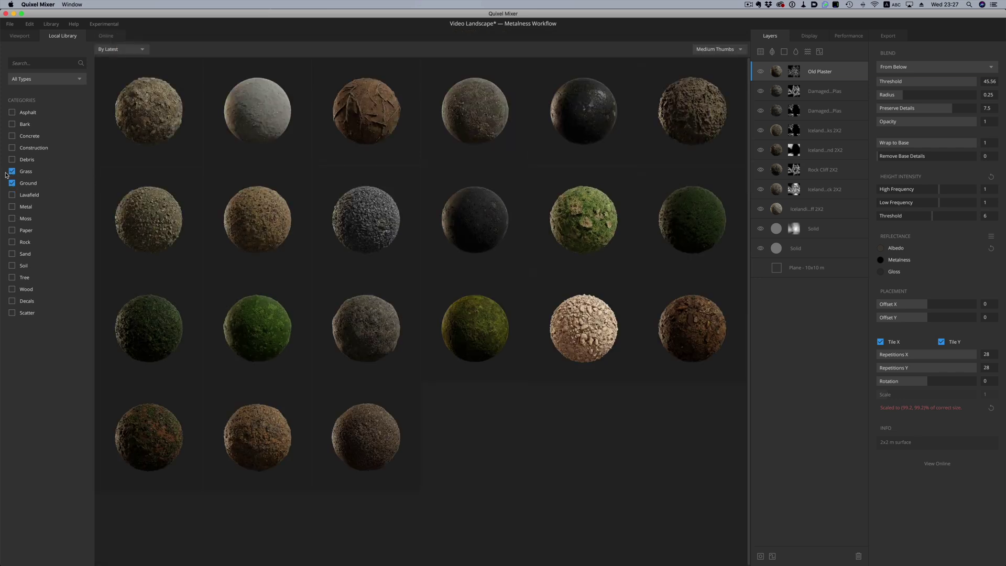
{"action": "left_click", "coordinate": [12, 171]}
{"action": "left_click", "coordinate": [11, 184]}
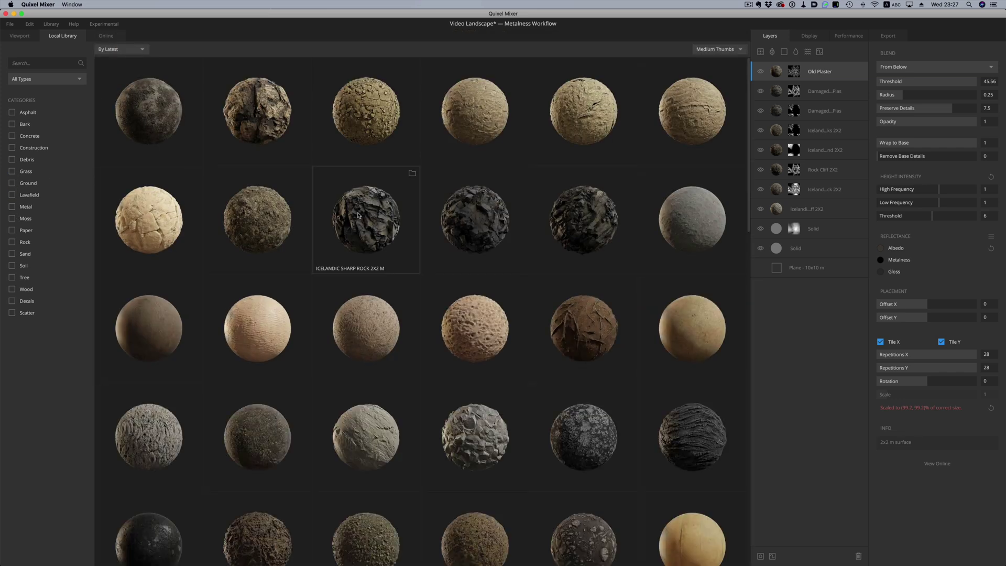
{"action": "left_click", "coordinate": [585, 120]}
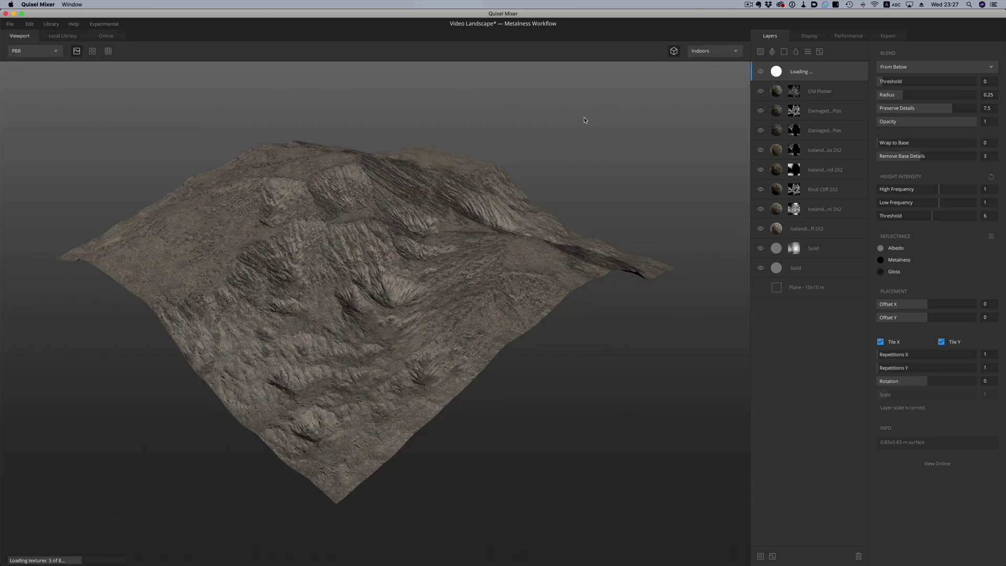
Adjust Jagged Rock's blend threshold, max out Wrap to Base, and set a green-grey albedo.
{"action": "left_click_drag", "start_coordinate": [882, 82], "coordinate": [963, 84]}
{"action": "left_click_drag", "start_coordinate": [881, 145], "coordinate": [1004, 139]}
{"action": "left_click_drag", "start_coordinate": [958, 83], "coordinate": [988, 95]}
{"action": "left_click", "coordinate": [881, 248]}
{"action": "left_click_drag", "start_coordinate": [503, 335], "coordinate": [504, 320]}
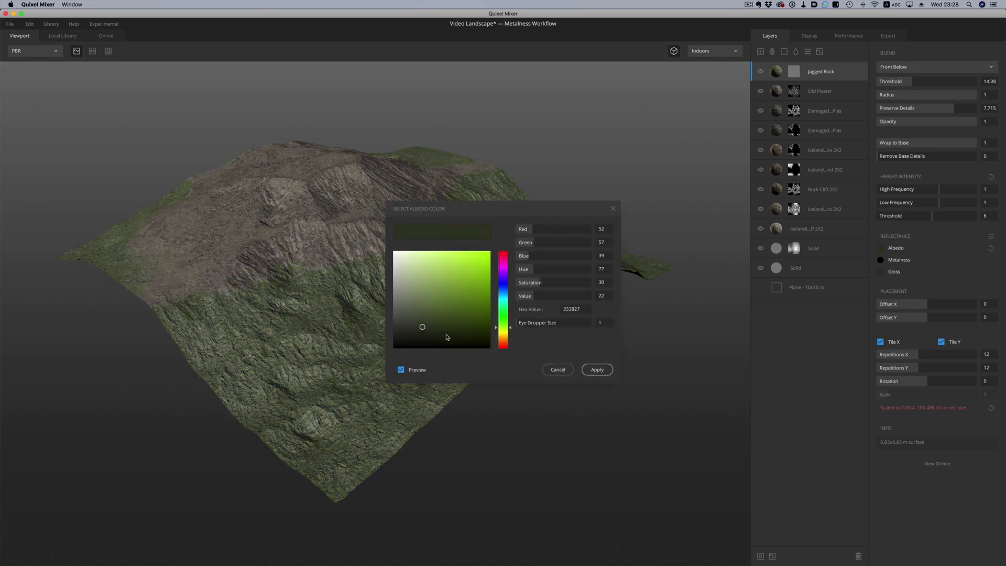
{"action": "left_click", "coordinate": [595, 367]}
Mask the Jagged Rock layer with an Image component loading the exported heat map PNG.
{"action": "left_click", "coordinate": [795, 72]}
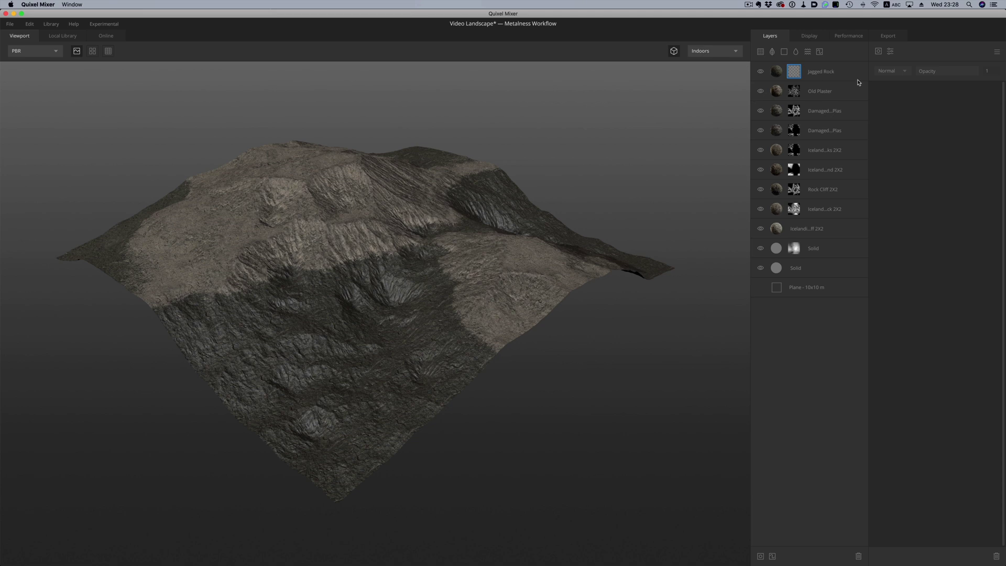
{"action": "left_click", "coordinate": [879, 51]}
{"action": "left_click", "coordinate": [893, 76]}
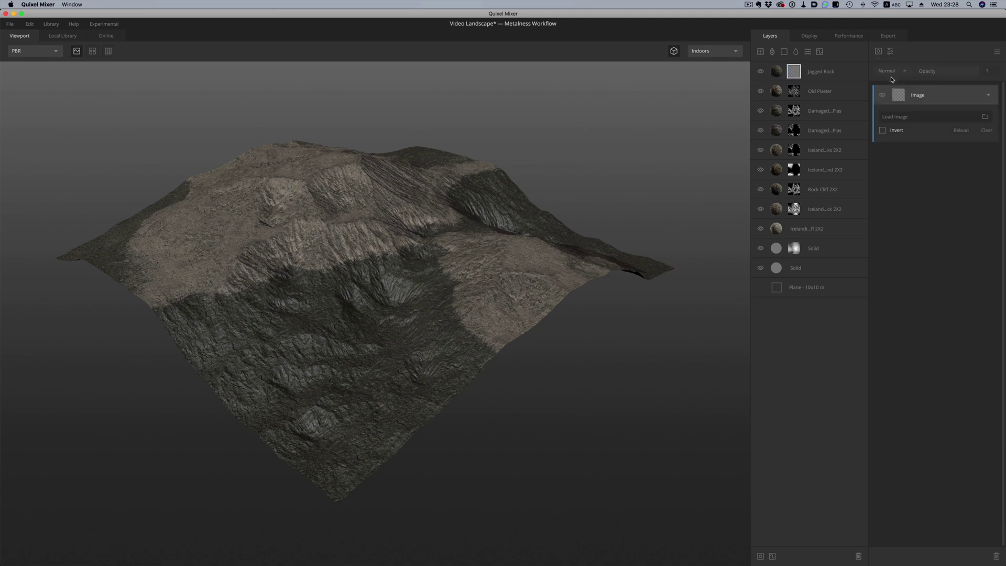
{"action": "left_click", "coordinate": [985, 116]}
{"action": "left_click", "coordinate": [426, 140]}
{"action": "left_click", "coordinate": [643, 272]}
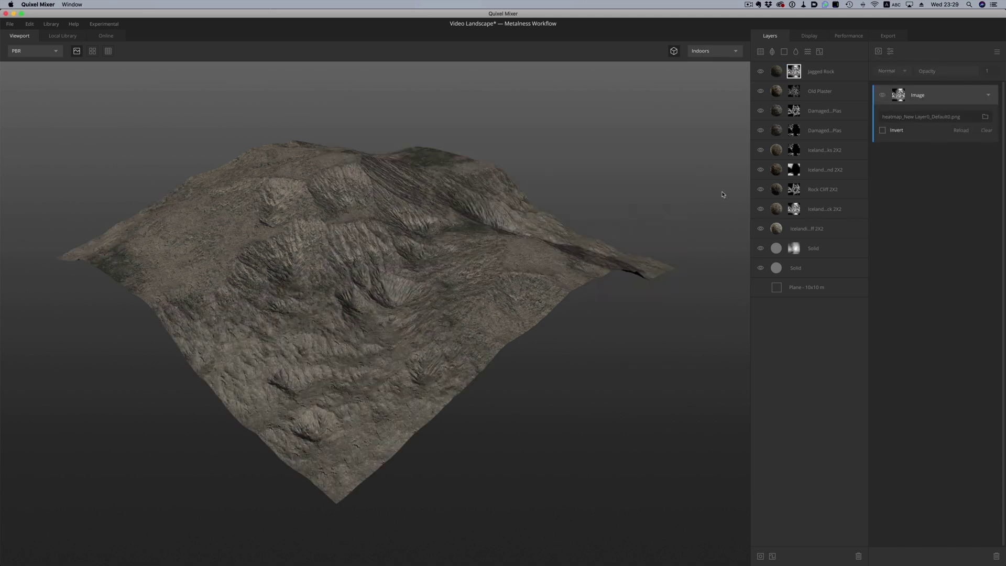
Return to the Jagged Rock layer's blend settings and orbit around the textured terrain.
{"action": "left_click", "coordinate": [848, 74]}
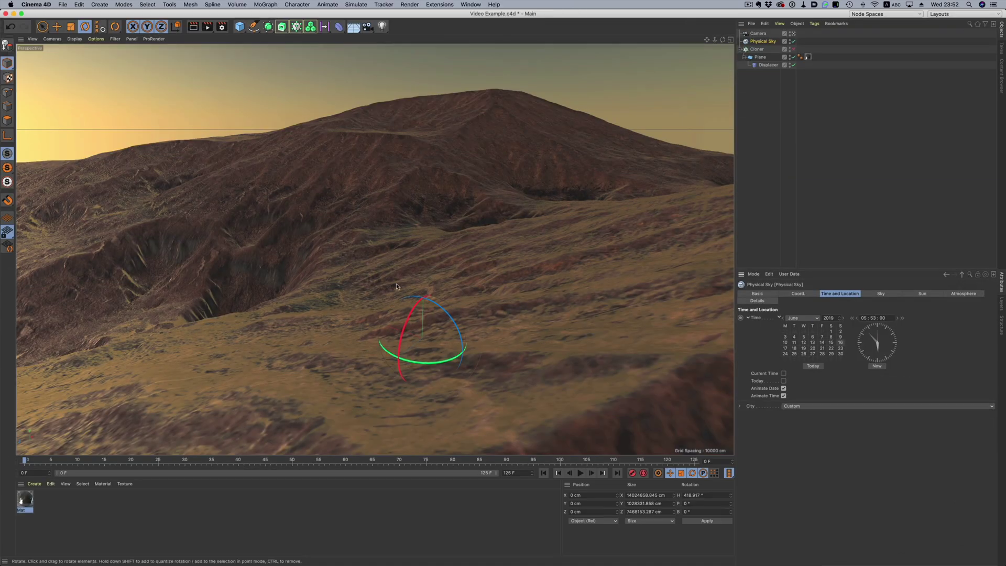
{"action": "left_click_drag", "start_coordinate": [388, 268], "coordinate": [343, 273], "text": "alt"}
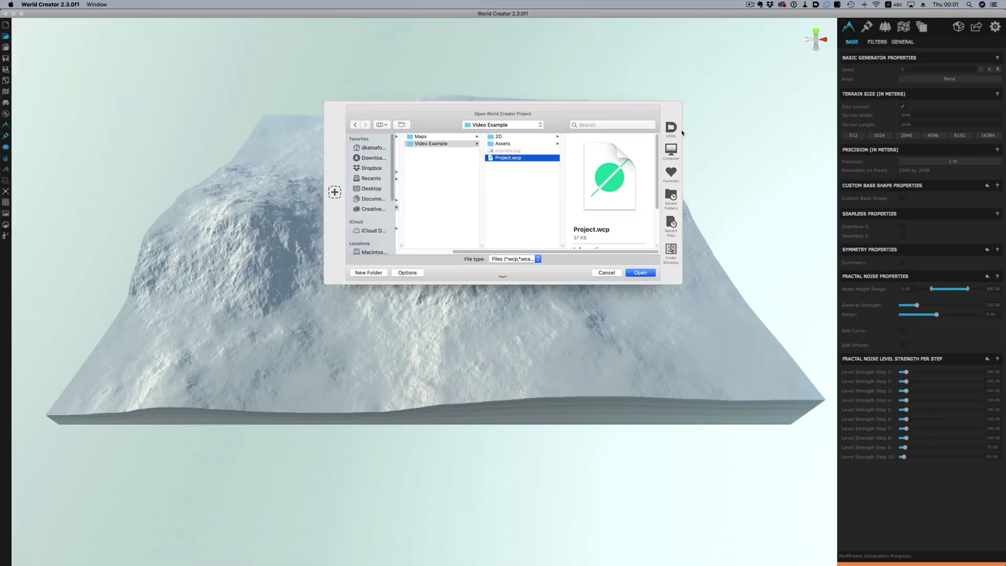
Open Project.wcp from the Video Example folder through the Load Project browser.
{"action": "left_click", "coordinate": [638, 273]}
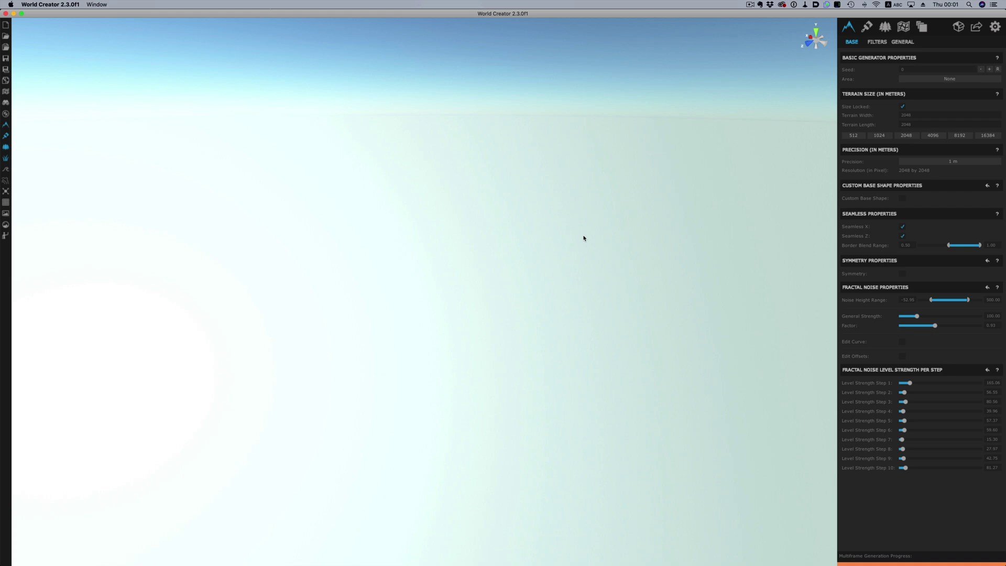
{"action": "left_click", "coordinate": [7, 37]}
{"action": "left_click", "coordinate": [564, 144]}
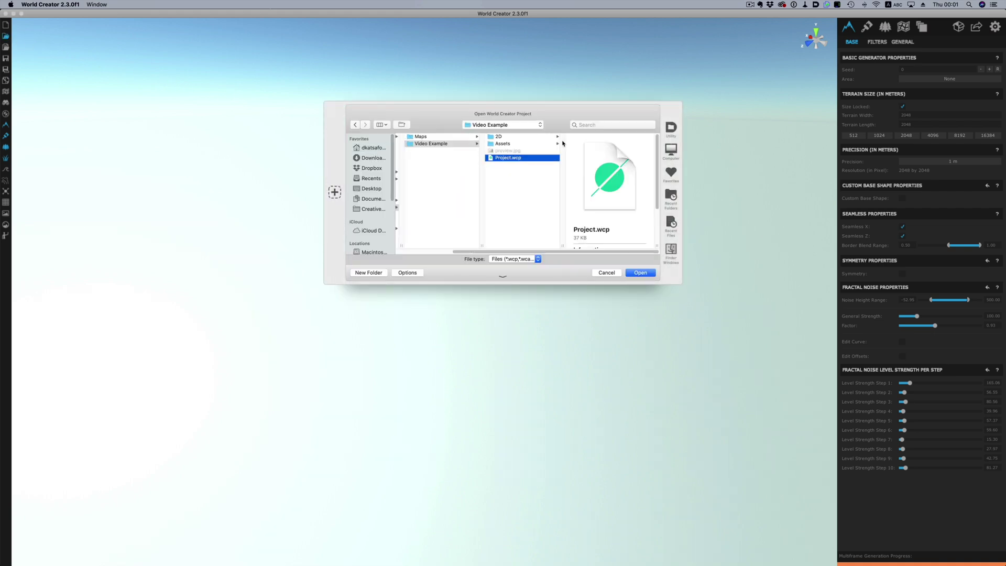
{"action": "left_click", "coordinate": [640, 273]}
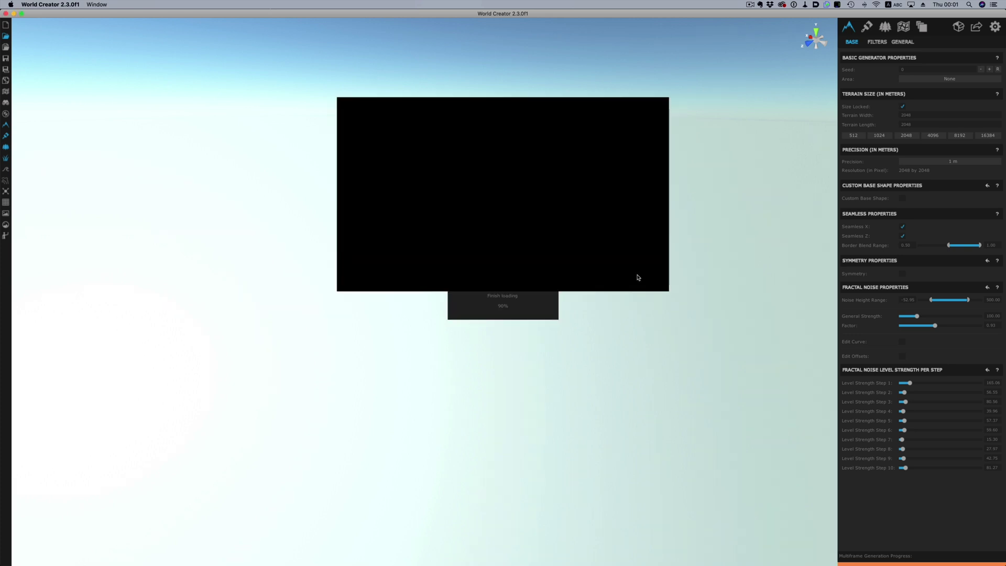